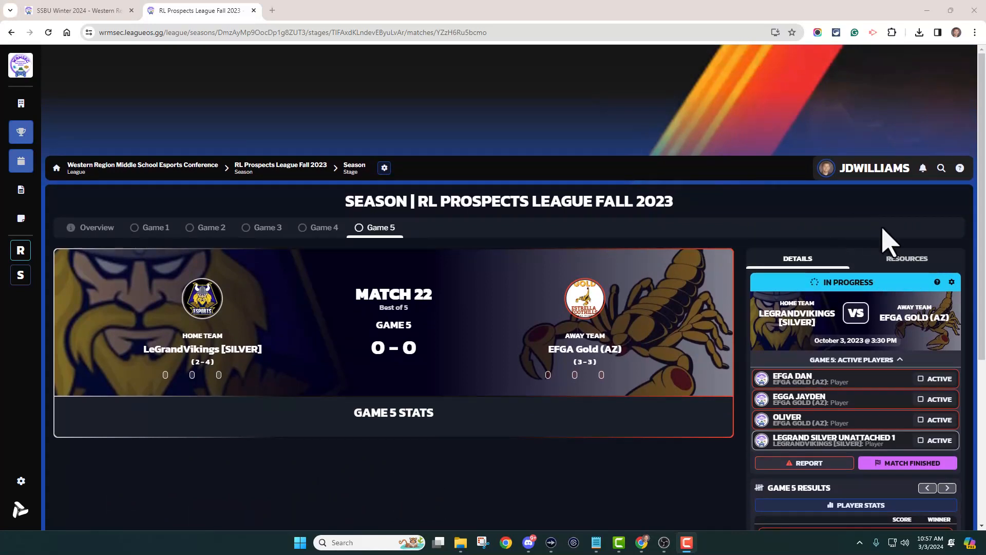
Open the match's resources and the help for its streaming overlays.
{"action": "left_click", "coordinate": [898, 262]}
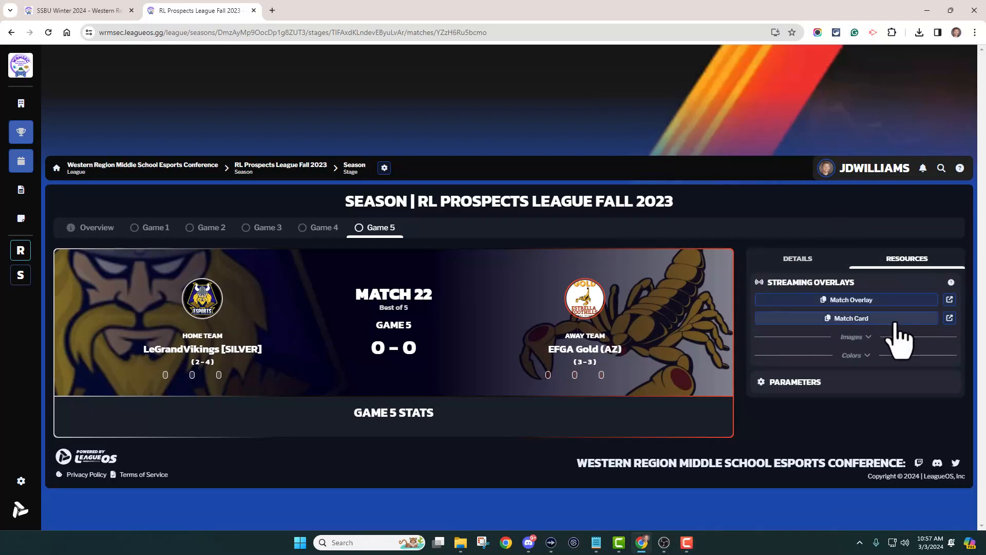
{"action": "mouse_move", "coordinate": [951, 283]}
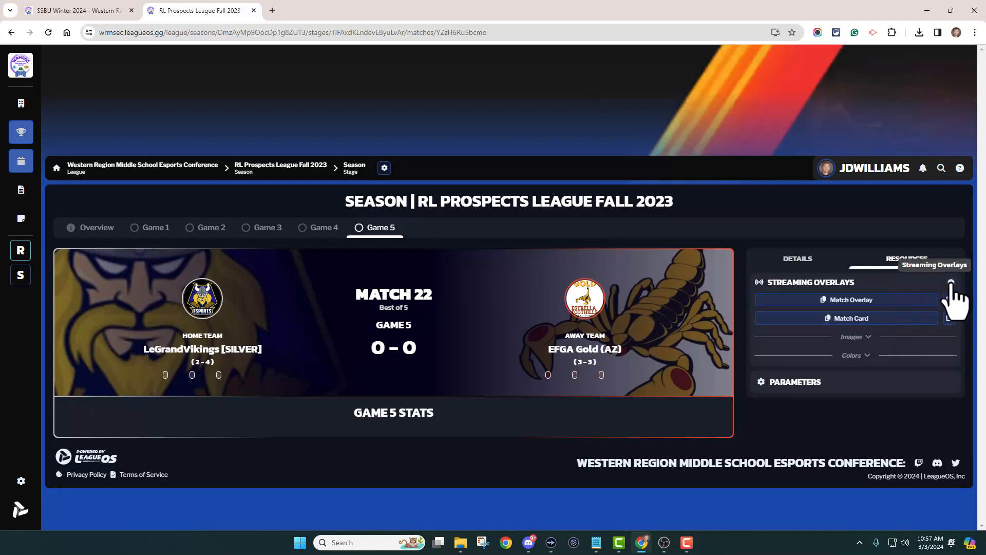
{"action": "left_click", "coordinate": [950, 283]}
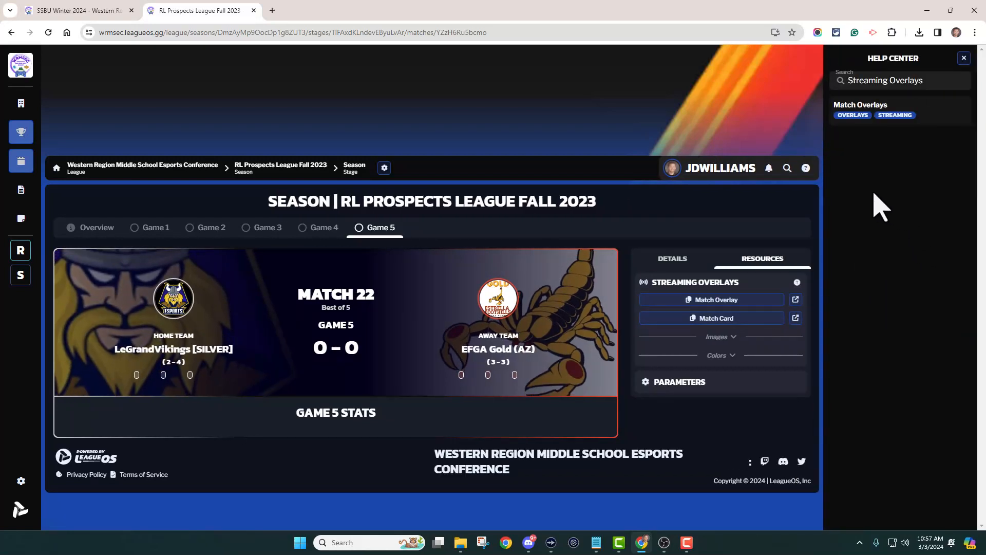
Open the Match Overlays help article and read through its Rocket League setup requirements.
{"action": "left_click", "coordinate": [866, 120]}
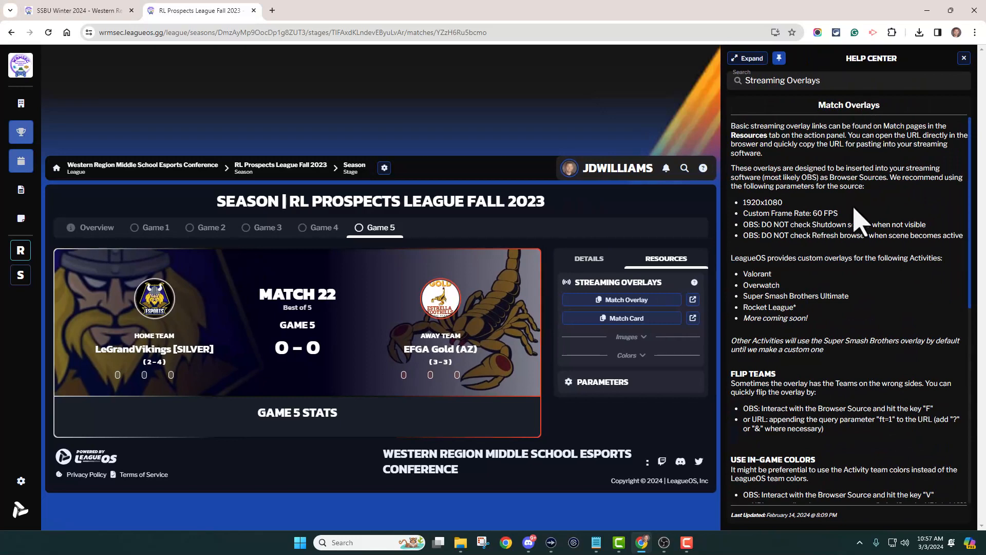
{"action": "scroll", "coordinate": [810, 300], "scroll_direction": "down", "scroll_amount": 1}
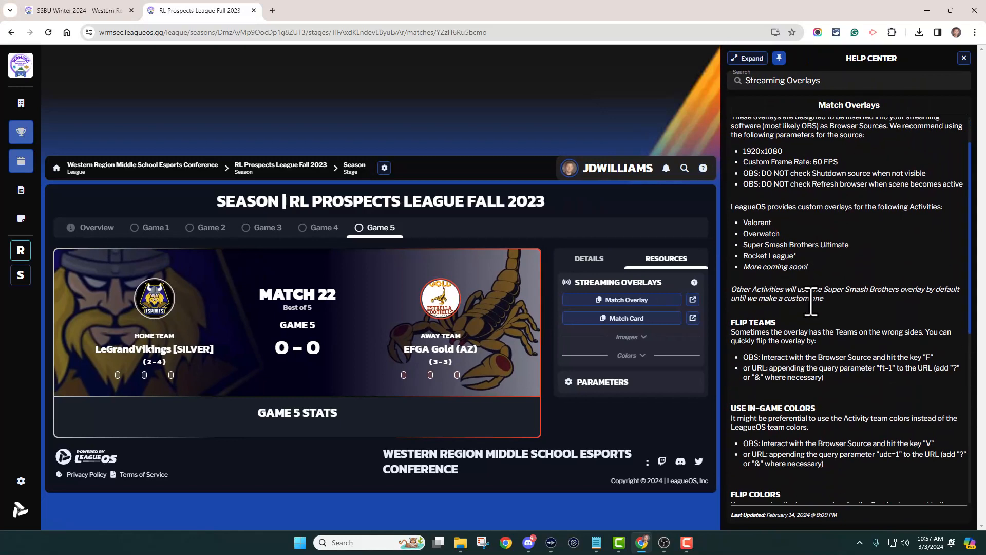
{"action": "scroll", "coordinate": [832, 308], "scroll_direction": "down", "scroll_amount": 6}
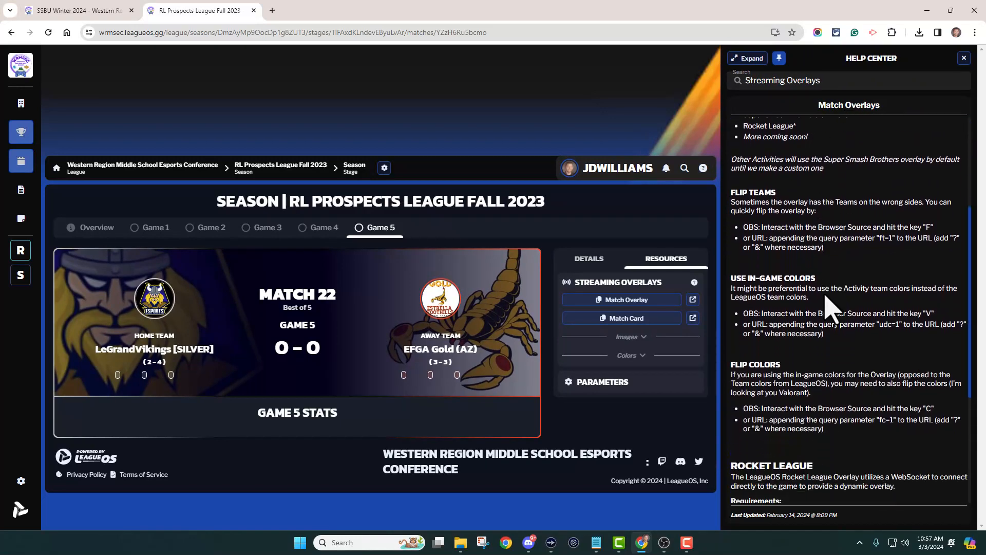
{"action": "scroll", "coordinate": [824, 303], "scroll_direction": "down", "scroll_amount": 1}
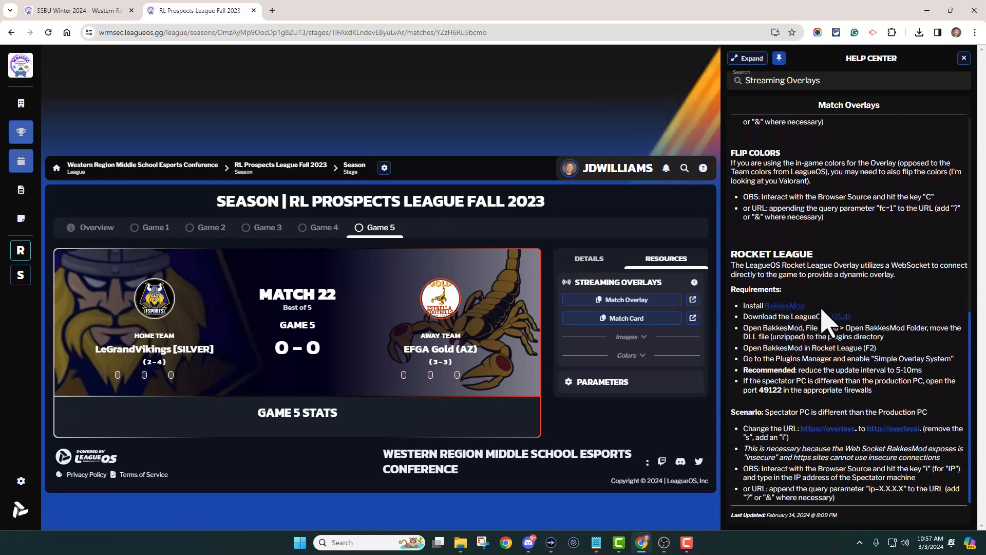
Open the BakkesMod website from the requirements link and close its tab.
{"action": "left_click", "coordinate": [785, 306]}
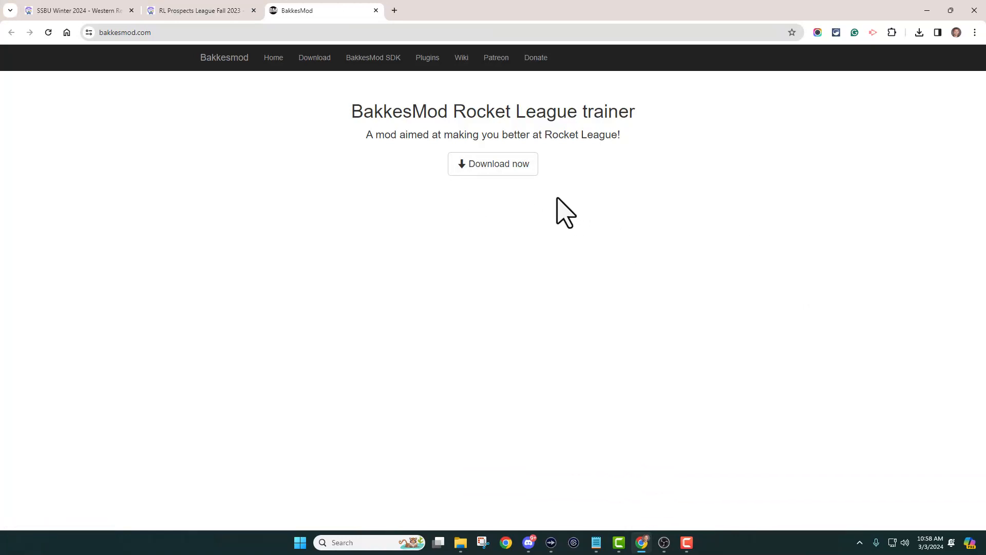
{"action": "left_click", "coordinate": [376, 10]}
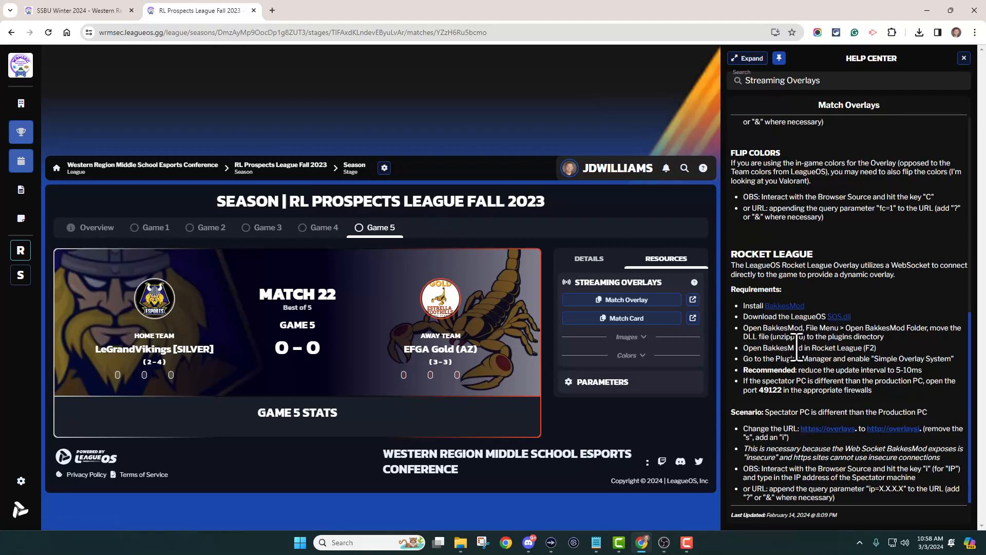
Launch BakkesMod and bring up its injector window from the system tray.
{"action": "left_click", "coordinate": [369, 542]}
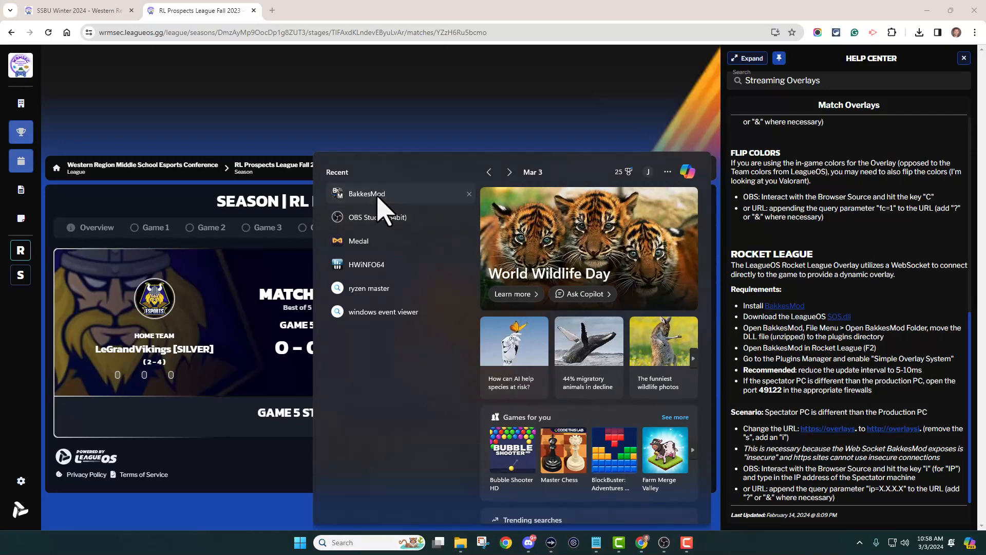
{"action": "left_click", "coordinate": [380, 195]}
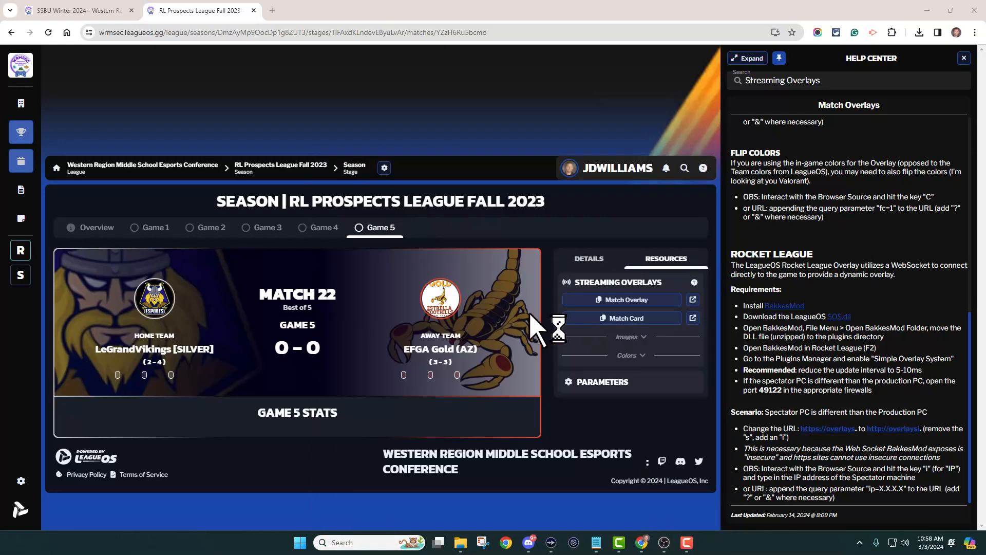
{"action": "left_click", "coordinate": [860, 543]}
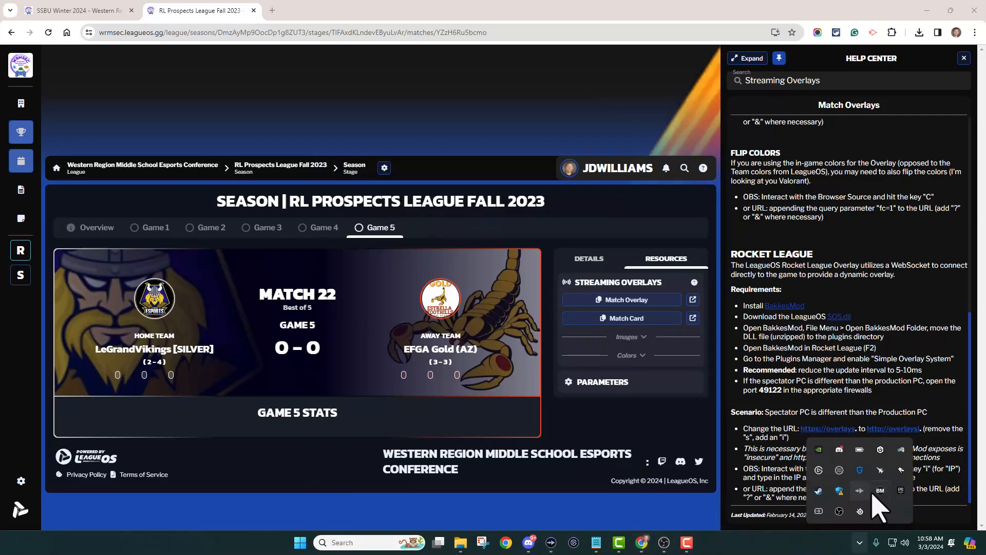
{"action": "double_click", "coordinate": [880, 491]}
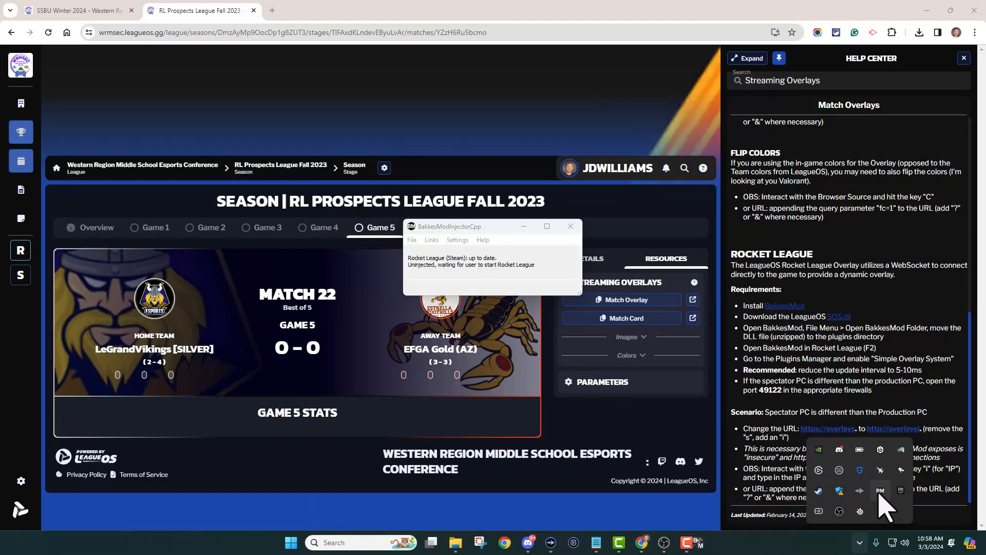
Open the BakkesMod folder and browse into its plugins folder to the SOS.dll file.
{"action": "left_click", "coordinate": [412, 240]}
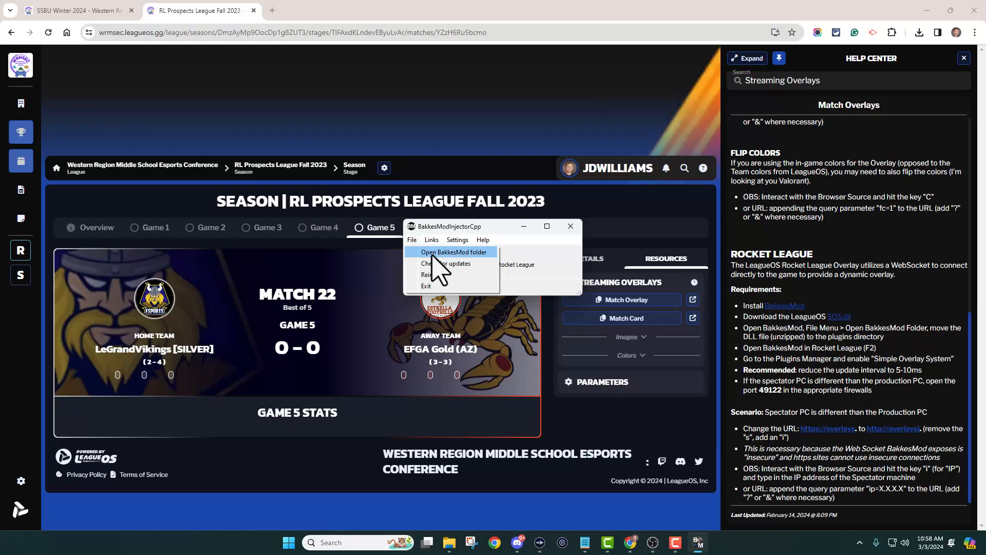
{"action": "left_click", "coordinate": [433, 252]}
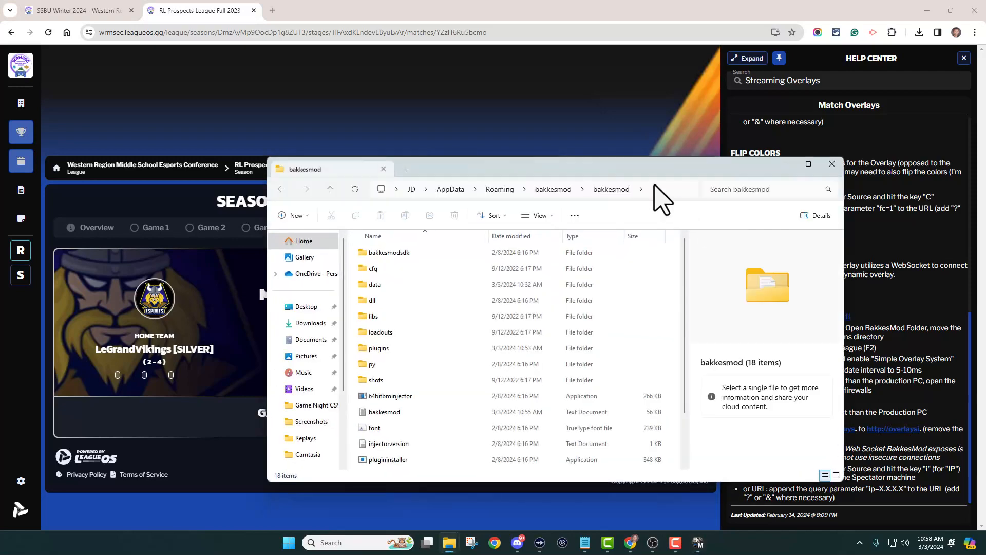
{"action": "left_click_drag", "start_coordinate": [648, 164], "coordinate": [508, 133]}
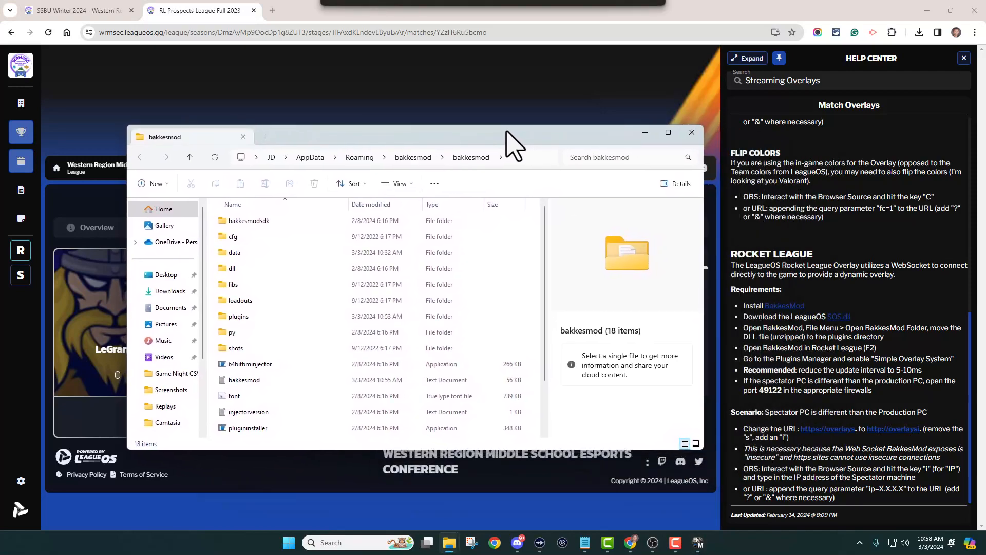
{"action": "double_click", "coordinate": [244, 317]}
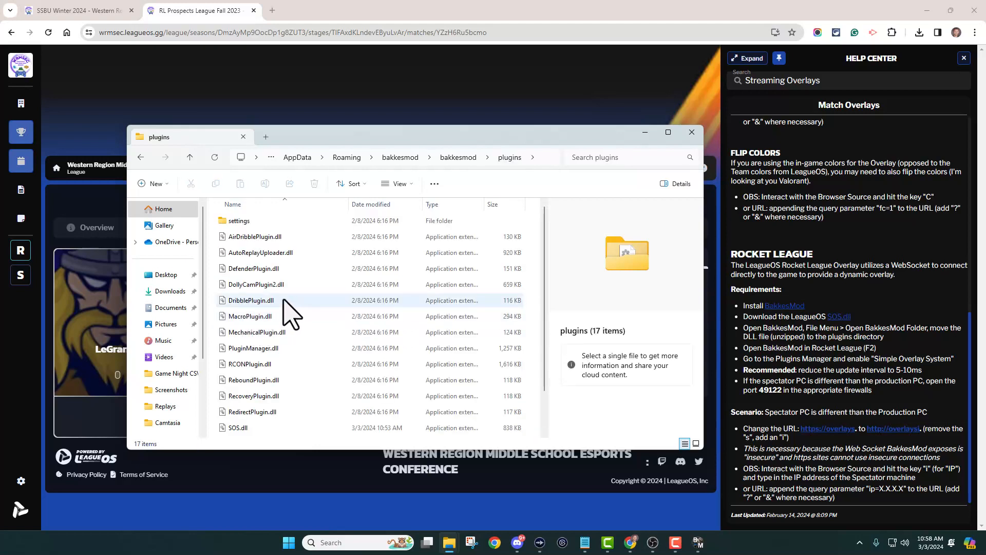
{"action": "scroll", "coordinate": [284, 311], "scroll_direction": "down", "scroll_amount": 1}
{"action": "left_click", "coordinate": [259, 383]}
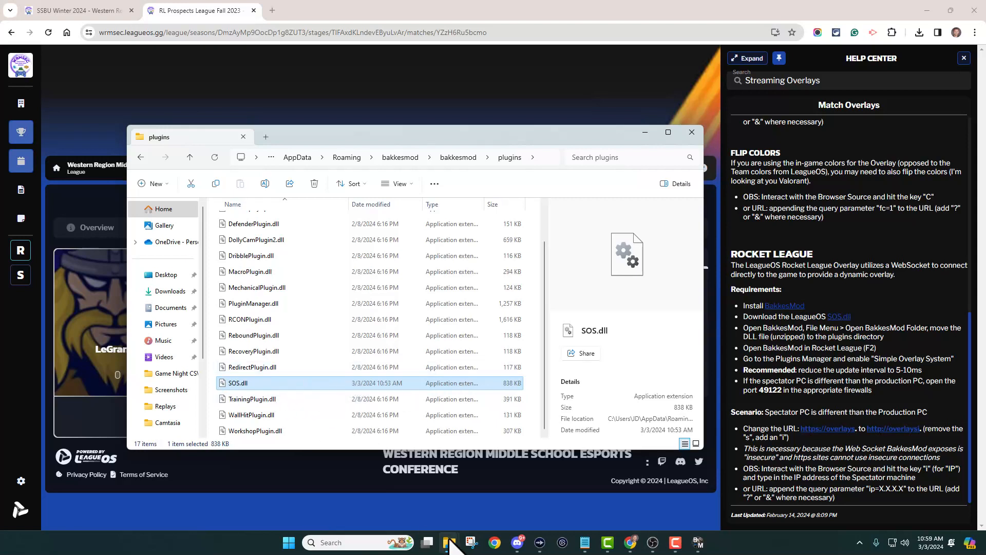
Open the downloaded SOS archive from Downloads in the second Explorer window.
{"action": "mouse_move", "coordinate": [450, 547]}
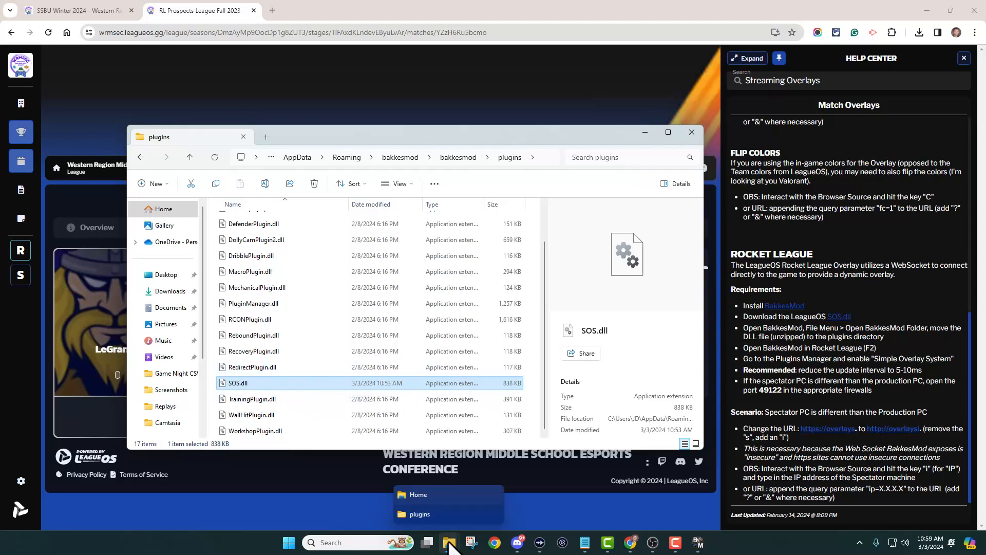
{"action": "left_click", "coordinate": [426, 494]}
{"action": "left_click", "coordinate": [350, 266]}
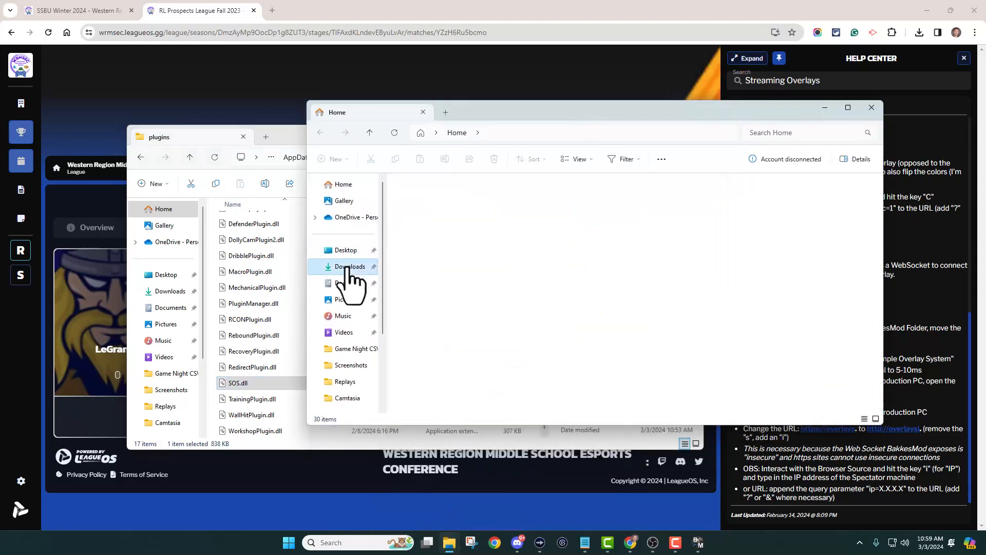
{"action": "double_click", "coordinate": [417, 211]}
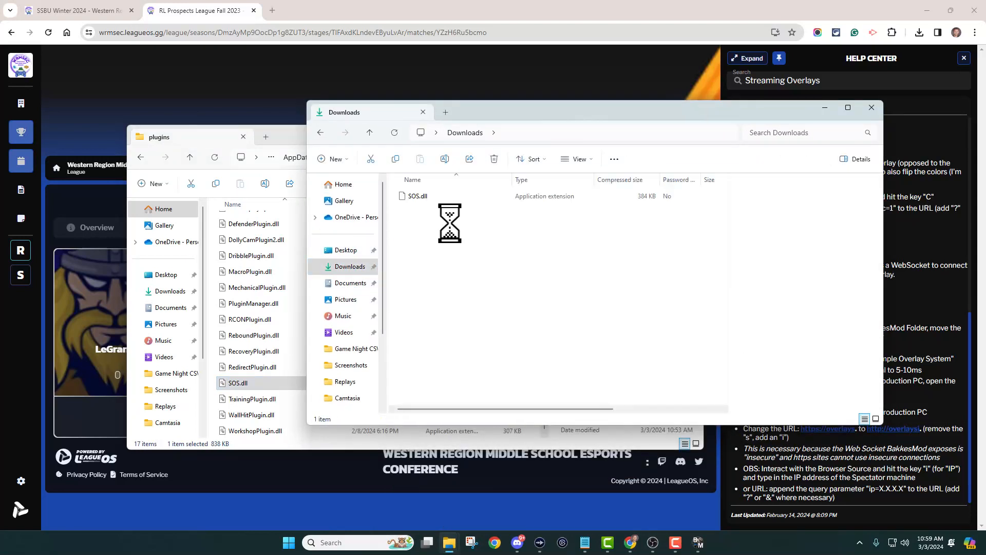
{"action": "left_click", "coordinate": [410, 197]}
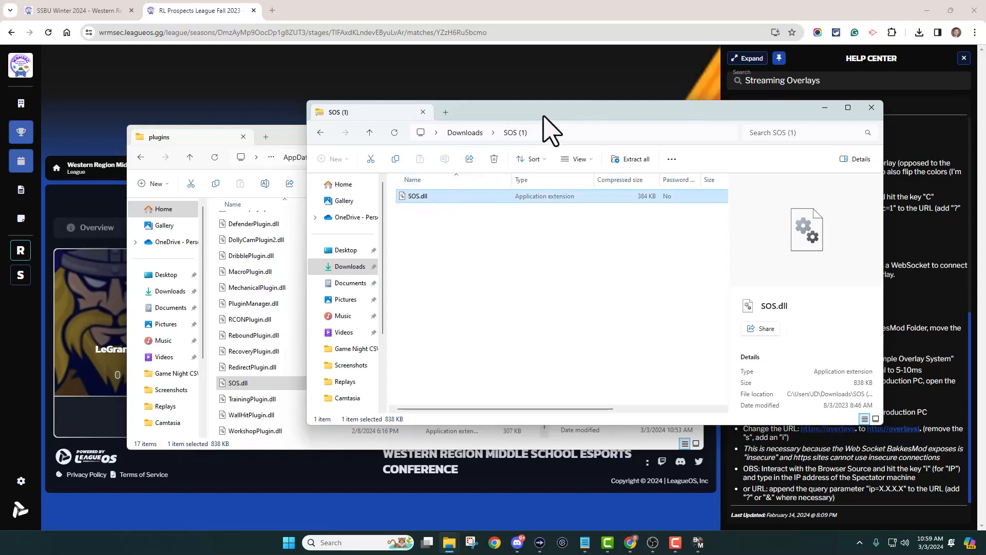
Close the SOS archive window and the BakkesMod plugins folder window.
{"action": "left_click_drag", "start_coordinate": [543, 116], "coordinate": [688, 145]}
{"action": "left_click_drag", "start_coordinate": [540, 229], "coordinate": [568, 229]}
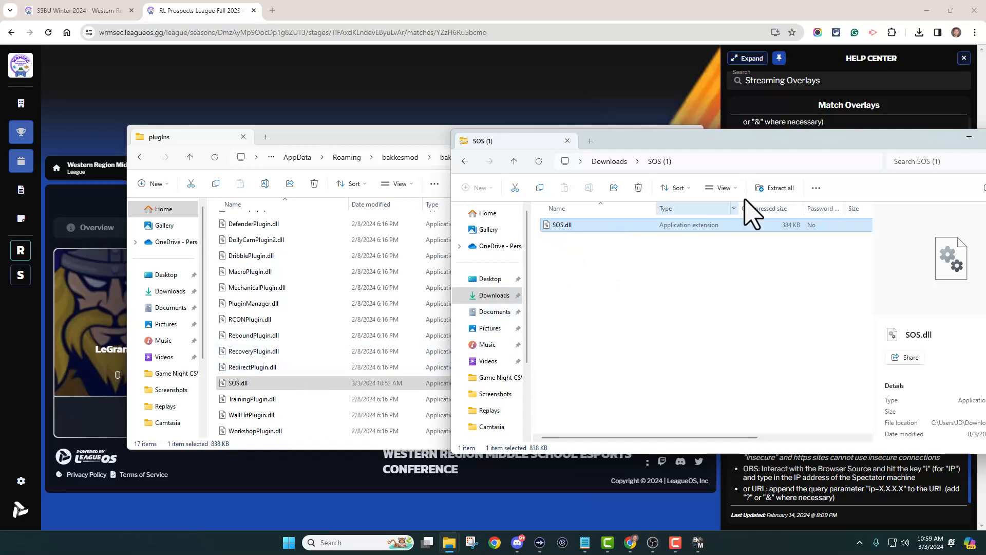
{"action": "left_click_drag", "start_coordinate": [758, 142], "coordinate": [631, 152]}
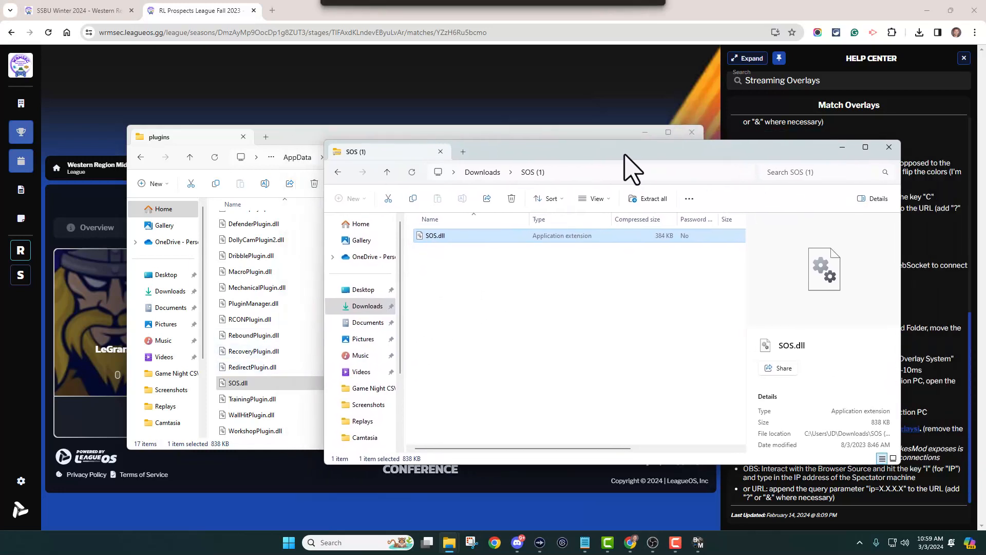
{"action": "left_click", "coordinate": [889, 147]}
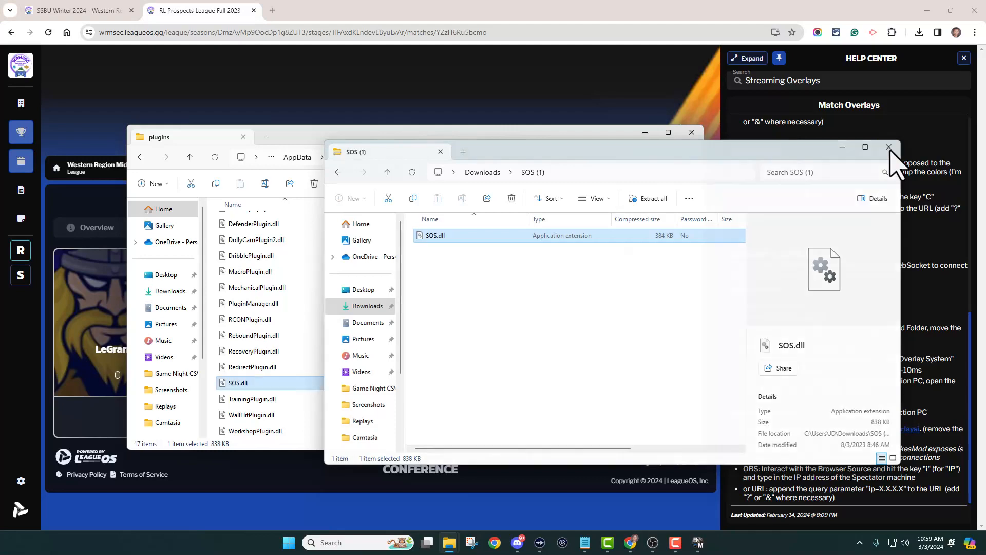
{"action": "left_click", "coordinate": [692, 132]}
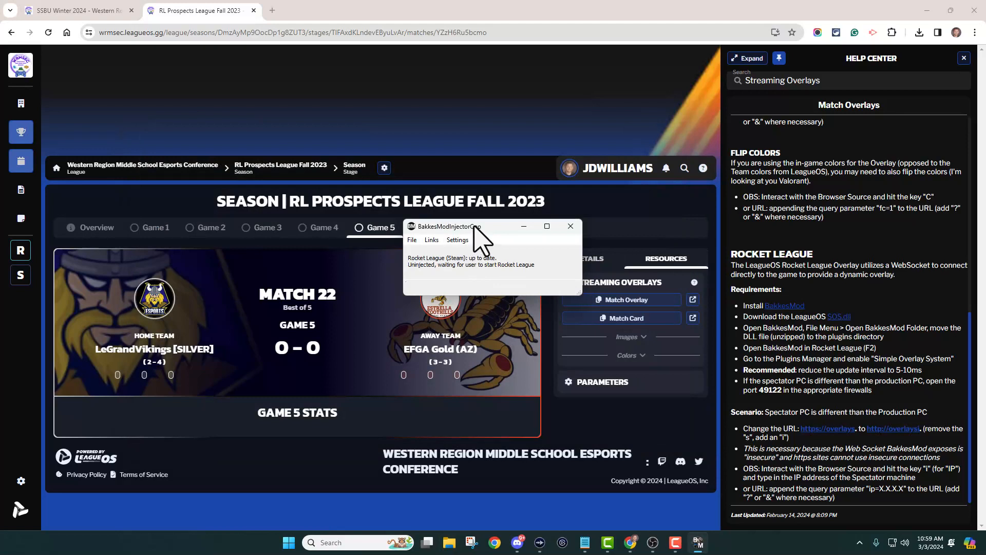
Launch Rocket League and continue past its start screen to the main menu.
{"action": "left_click", "coordinate": [546, 226]}
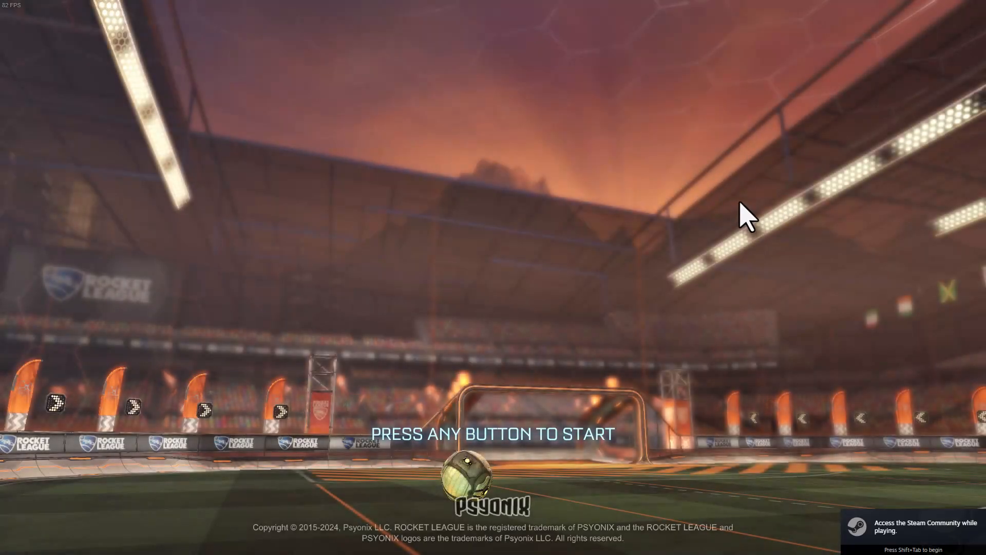
{"action": "left_click", "coordinate": [739, 203]}
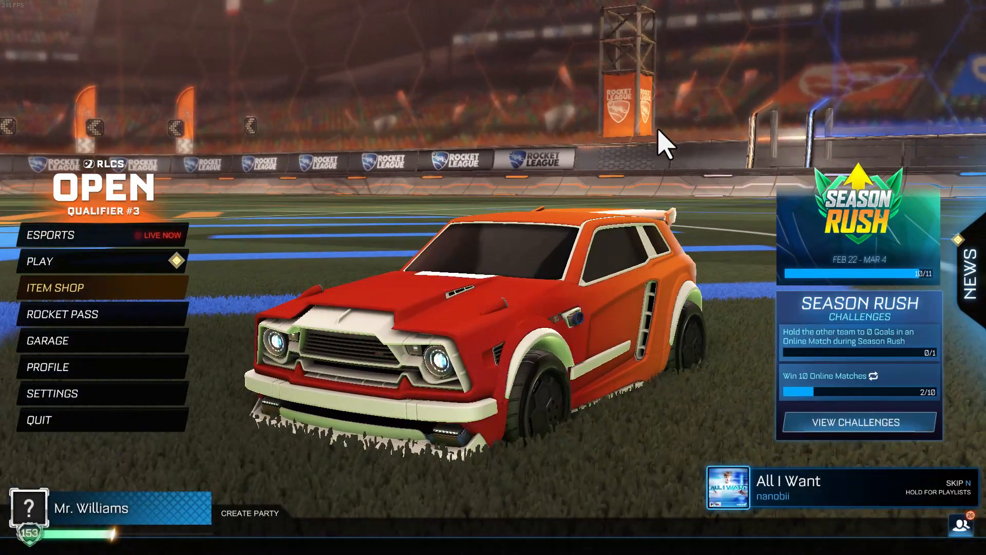
Open the BakkesMod settings in game and launch the plugin manager from Plugins.
{"action": "key", "text": "F2"}
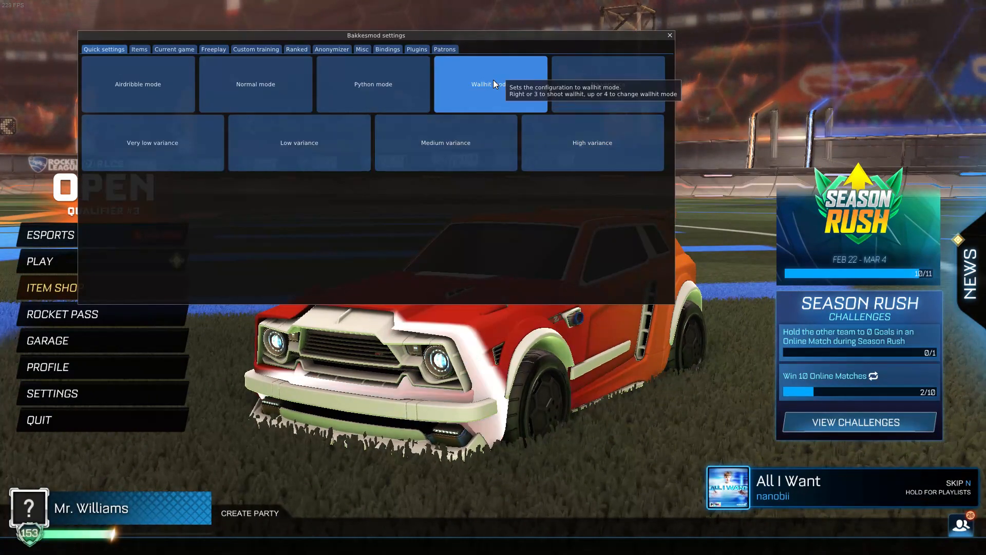
{"action": "left_click_drag", "start_coordinate": [214, 38], "coordinate": [236, 42]}
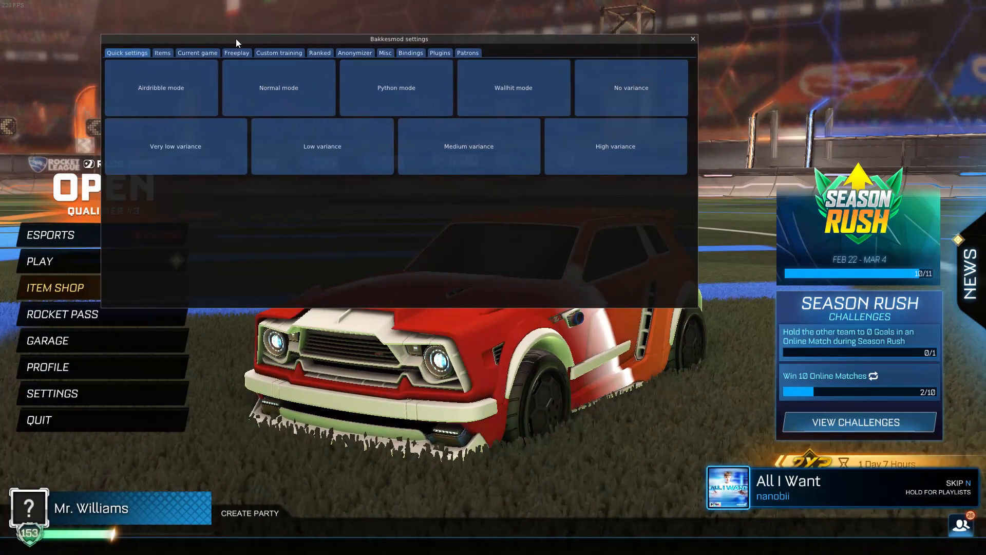
{"action": "left_click", "coordinate": [438, 53]}
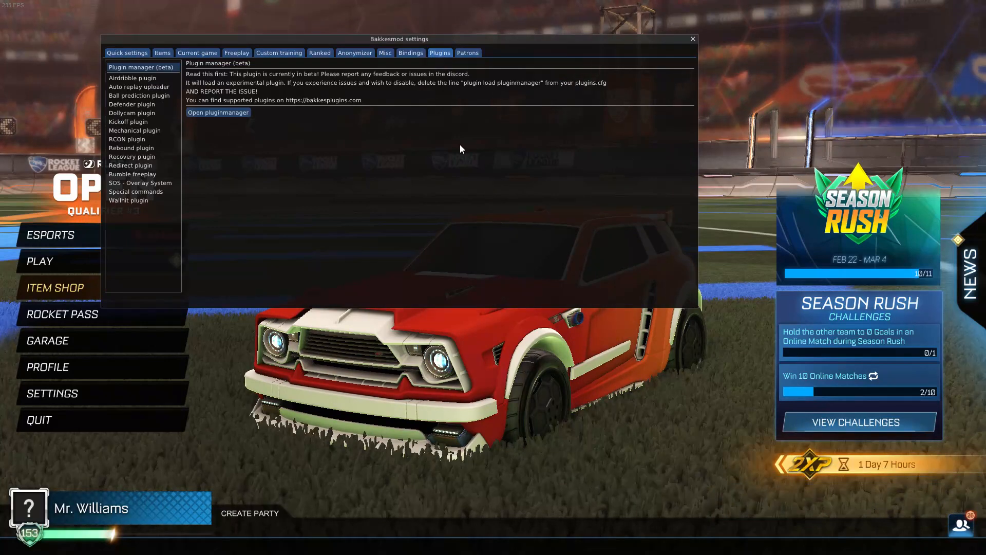
{"action": "left_click", "coordinate": [220, 115]}
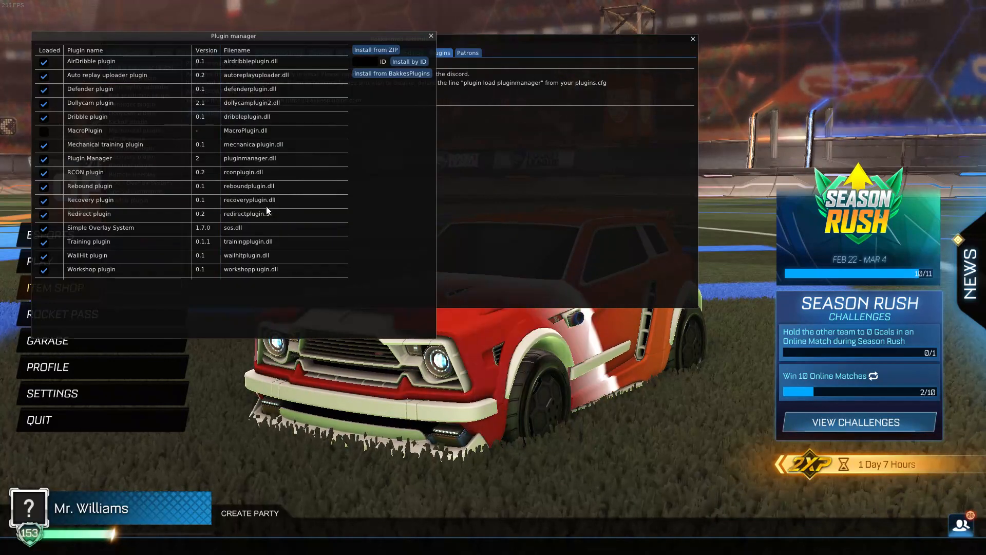
Enable the Simple Overlay System plugin and close the plugin manager and BakkesMod settings.
{"action": "left_click", "coordinate": [45, 230]}
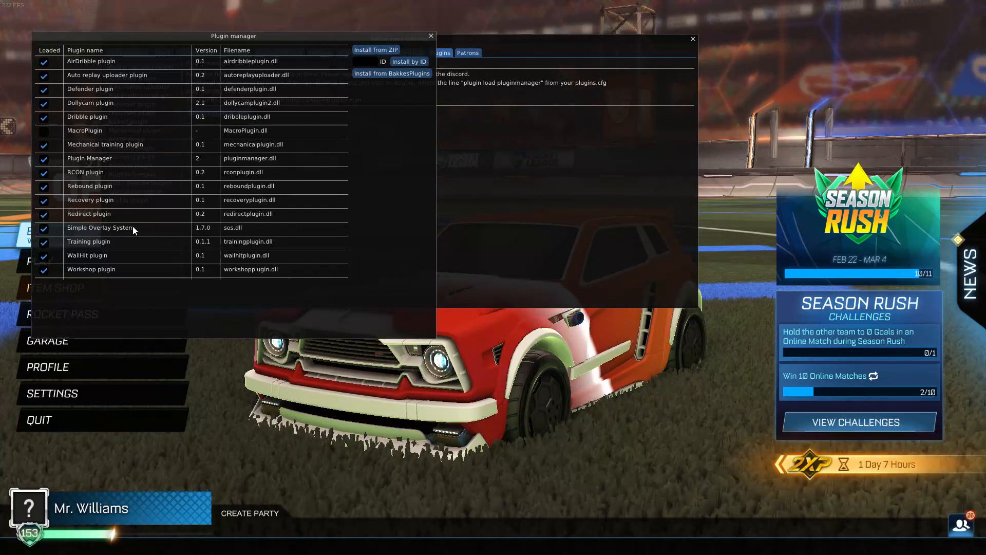
{"action": "left_click", "coordinate": [431, 36]}
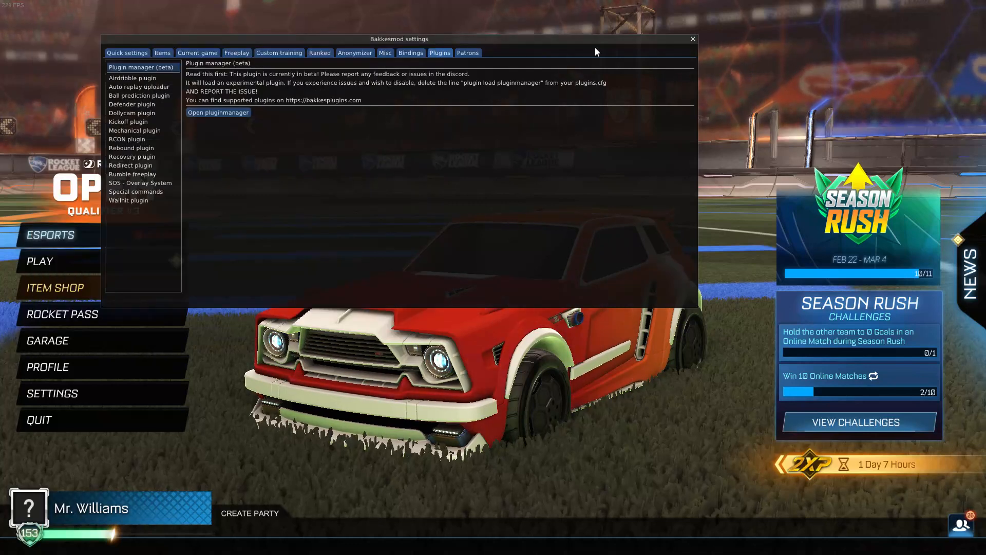
{"action": "left_click", "coordinate": [693, 39]}
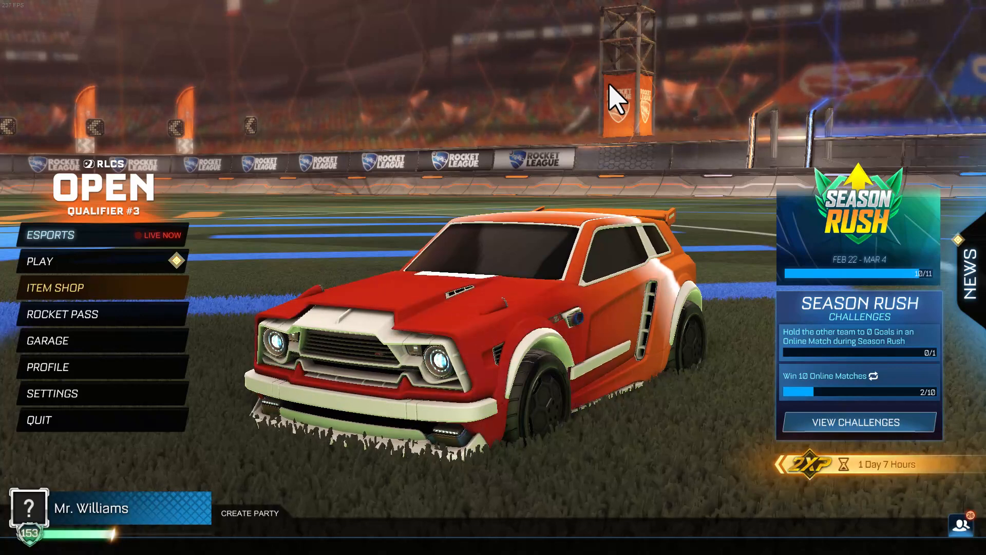
Return to the LeagueOS match page, close the help center, open the Resources tab and copy the Match Card link.
{"action": "key", "text": "alt+Tab"}
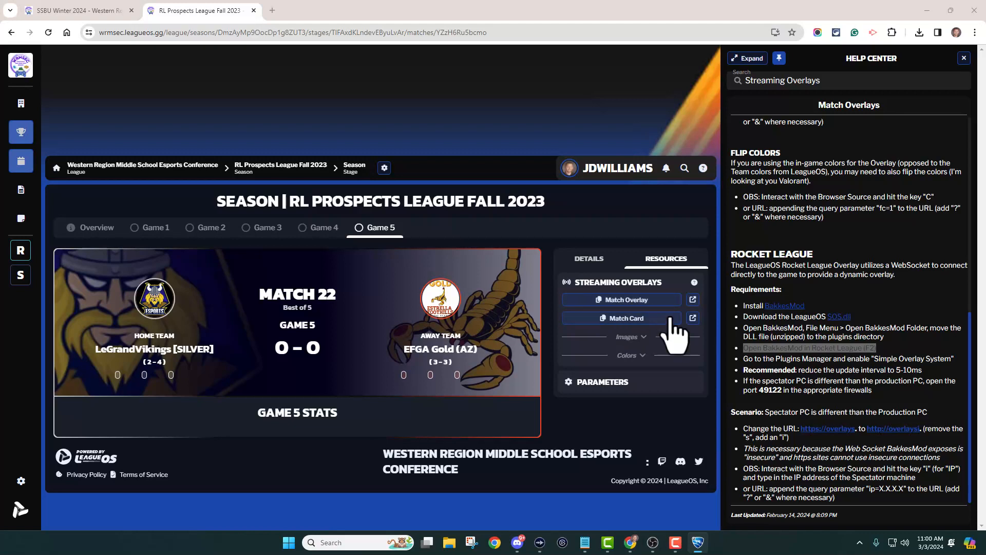
{"action": "left_click", "coordinate": [964, 58]}
{"action": "left_click", "coordinate": [824, 261]}
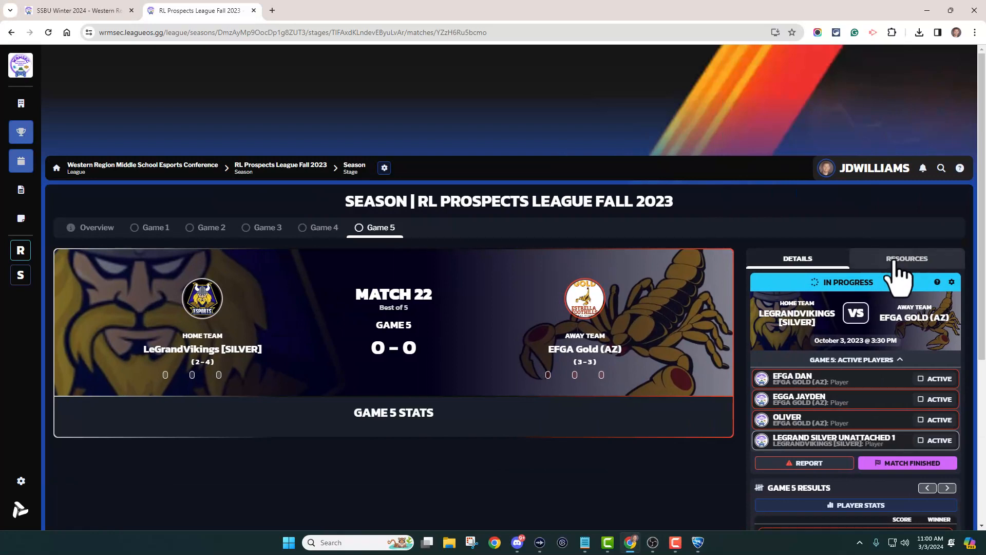
{"action": "left_click", "coordinate": [895, 261]}
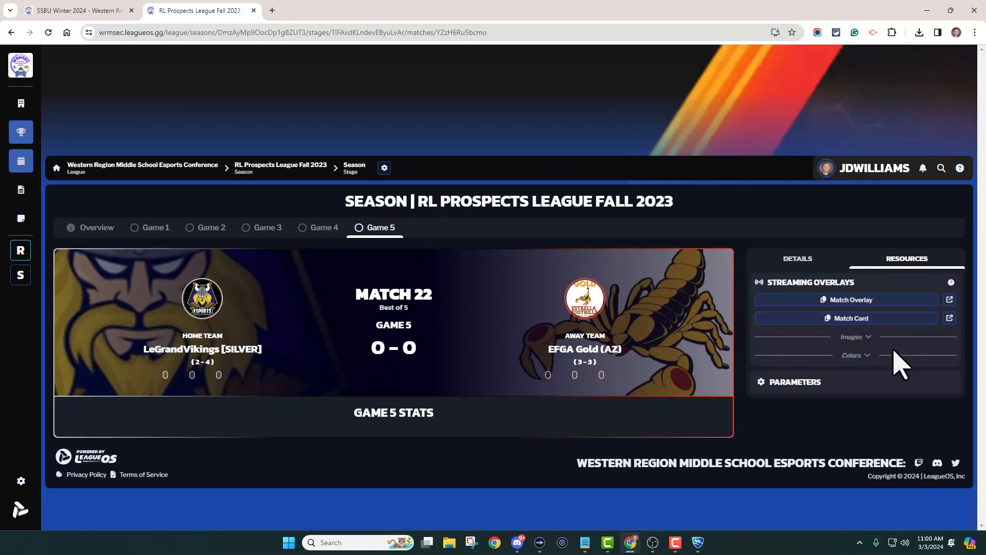
{"action": "left_click", "coordinate": [843, 324]}
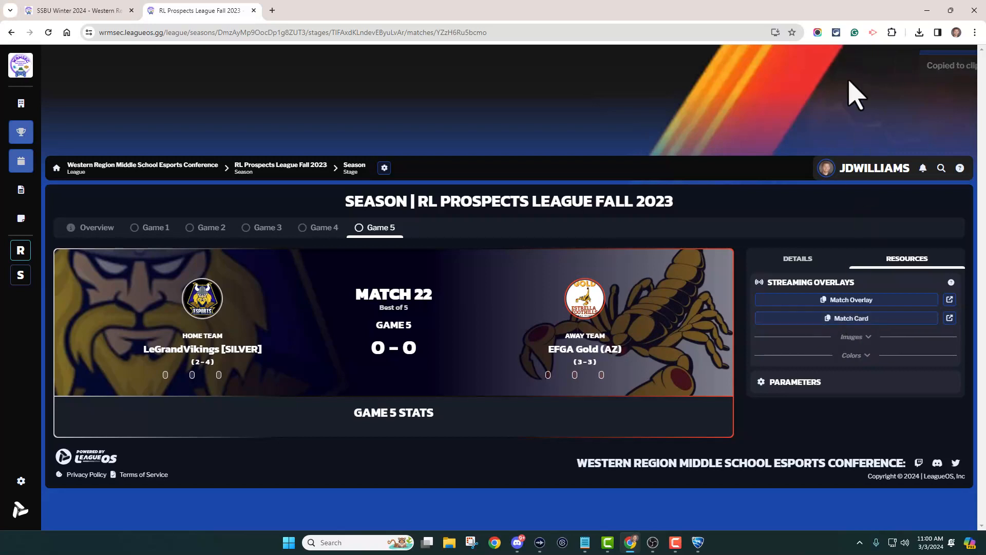
Switch to OBS and rename the scene Scene 1 to Starting.
{"action": "left_click", "coordinate": [653, 543]}
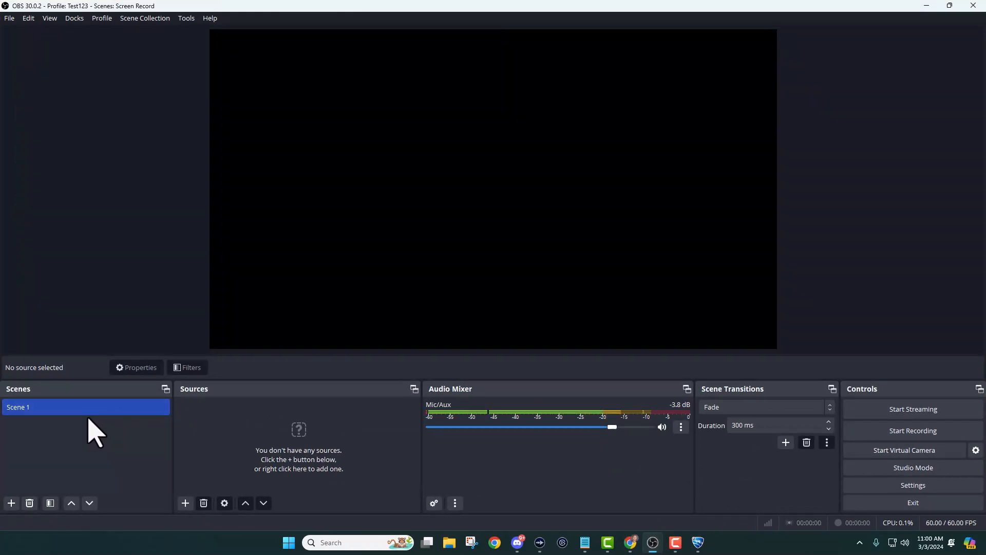
{"action": "right_click", "coordinate": [27, 411]}
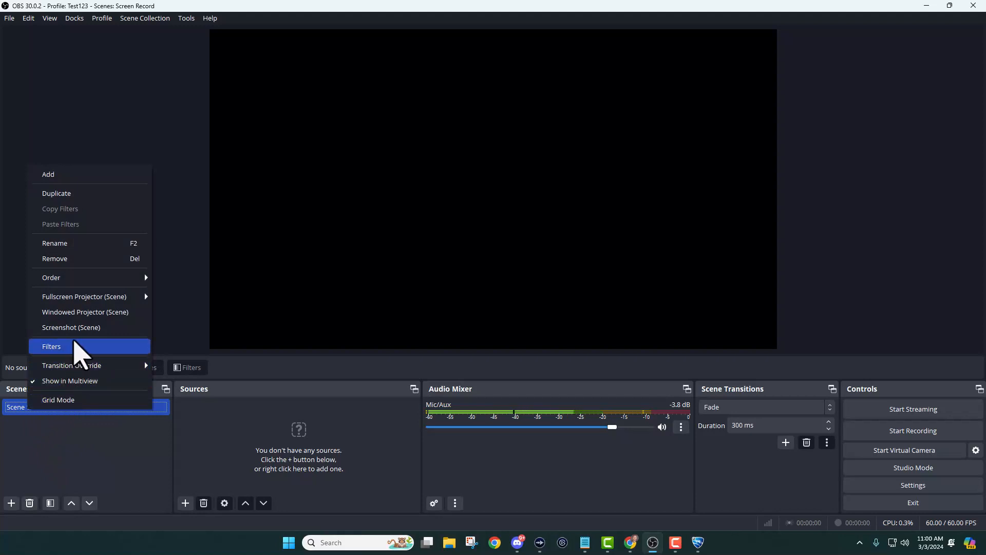
{"action": "left_click", "coordinate": [77, 243]}
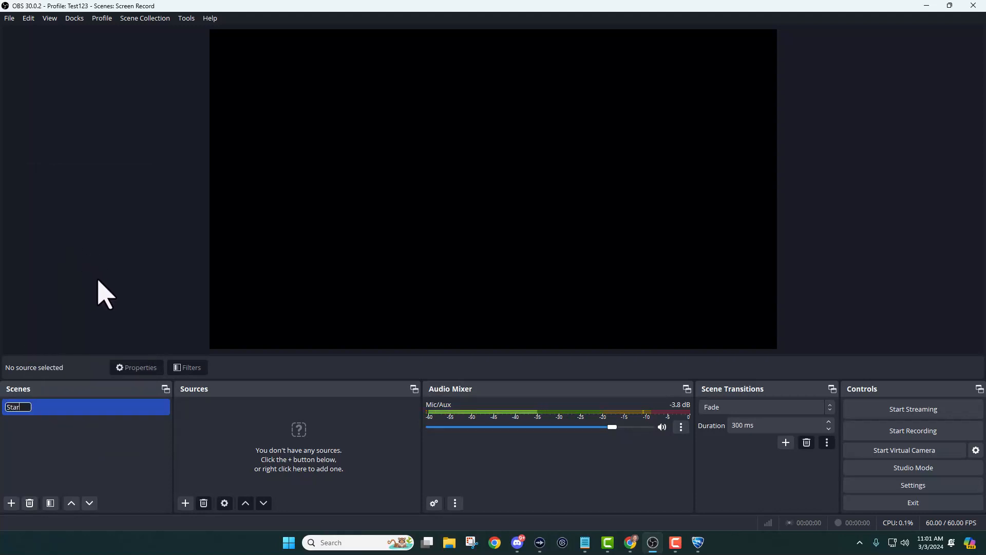
{"action": "type", "text": "Starting"}
{"action": "key", "text": "Return"}
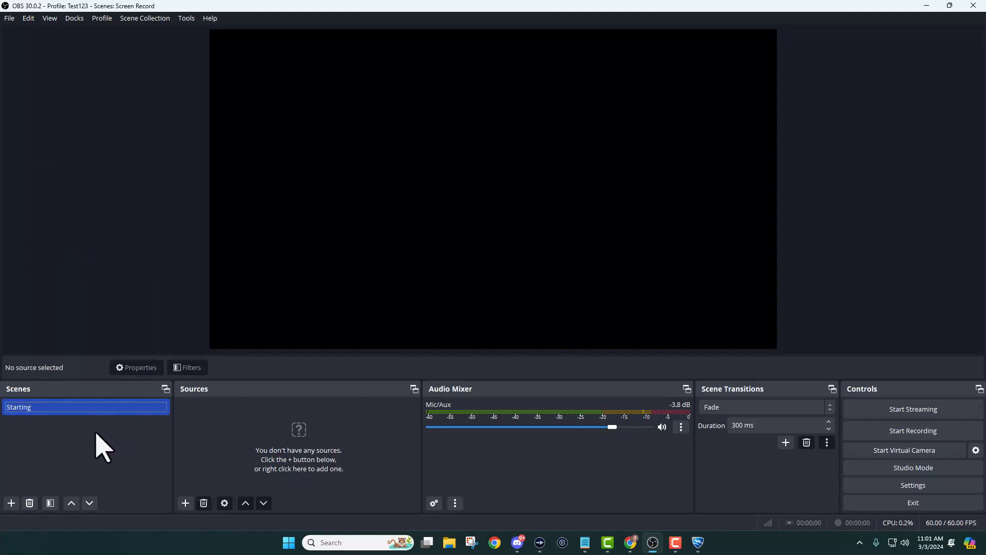
Add a media source named Background to the Starting scene using the WRMSEC Background Video file from Downloads.
{"action": "left_click", "coordinate": [185, 503]}
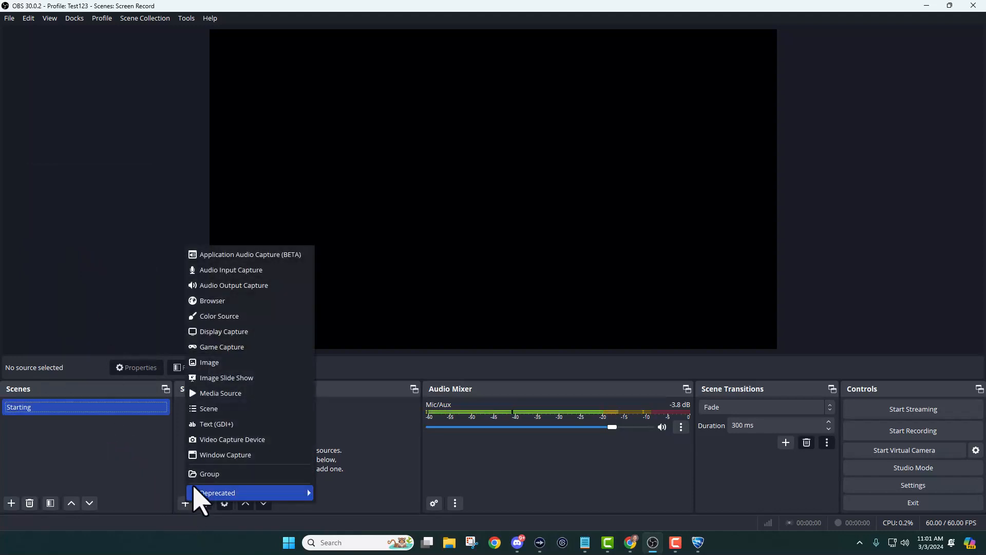
{"action": "left_click", "coordinate": [275, 394]}
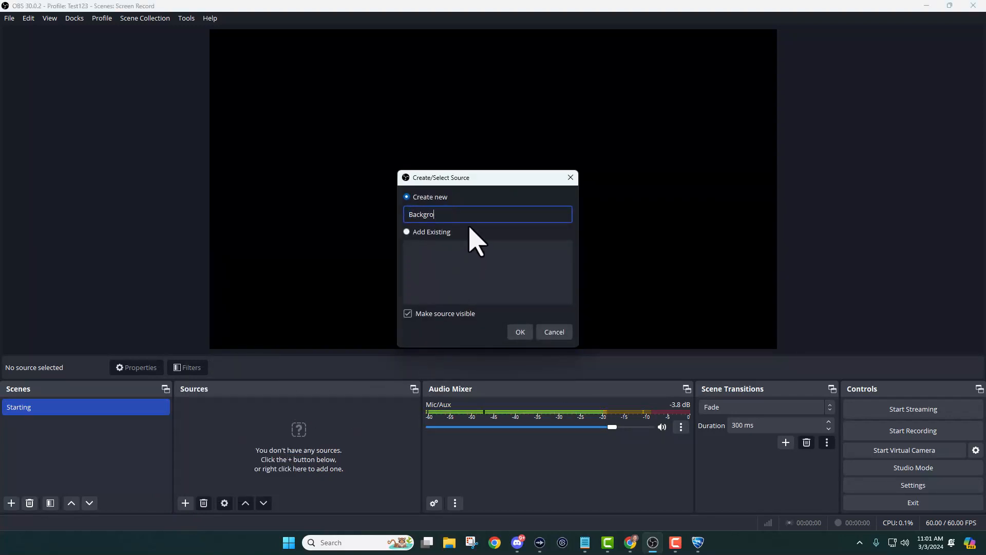
{"action": "left_click", "coordinate": [528, 337]}
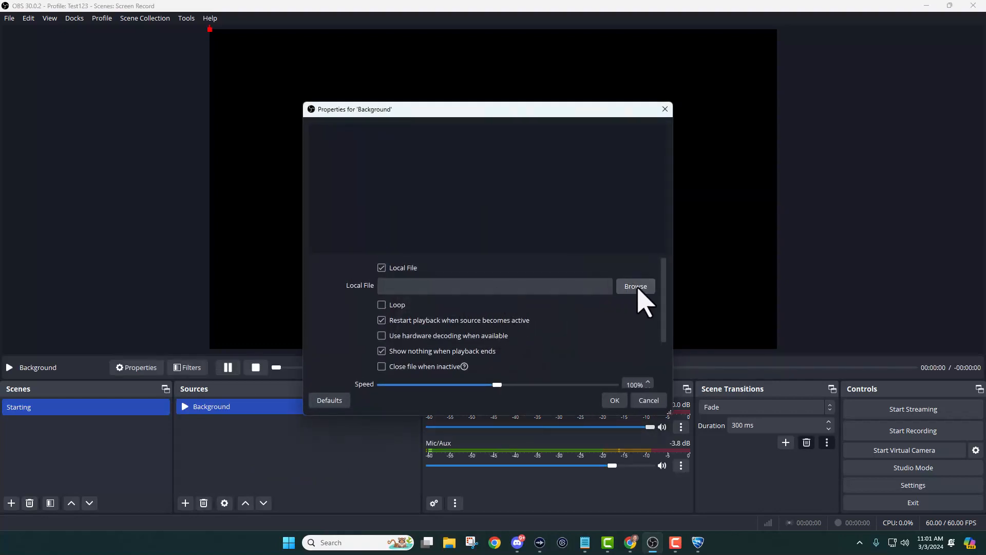
{"action": "left_click", "coordinate": [637, 287]}
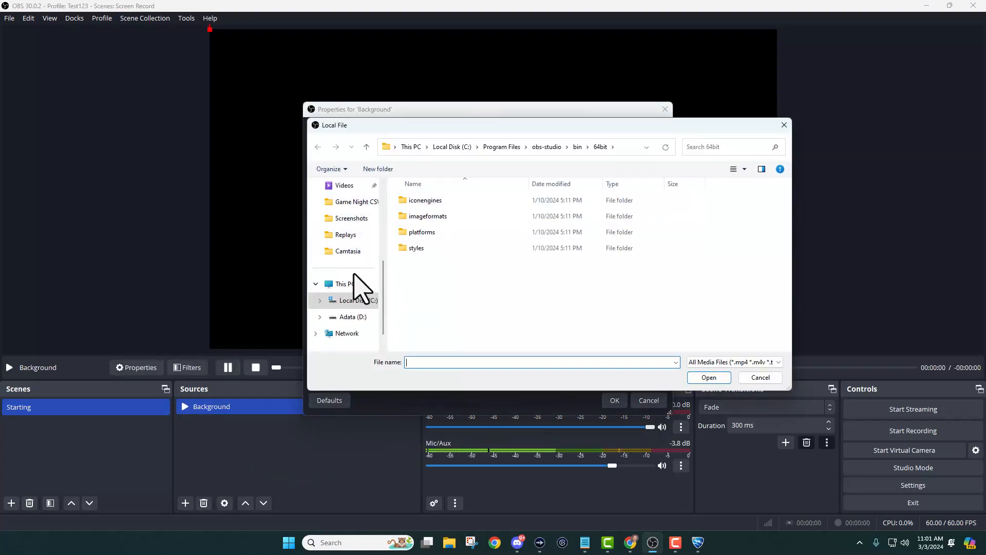
{"action": "scroll", "coordinate": [360, 288], "scroll_direction": "up", "scroll_amount": 3}
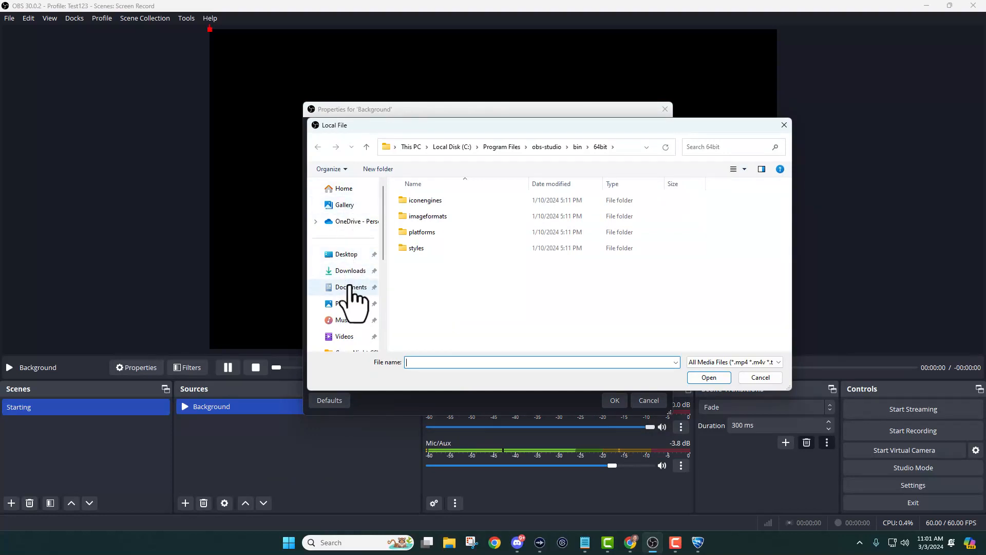
{"action": "left_click", "coordinate": [350, 271]}
{"action": "left_click", "coordinate": [439, 214]}
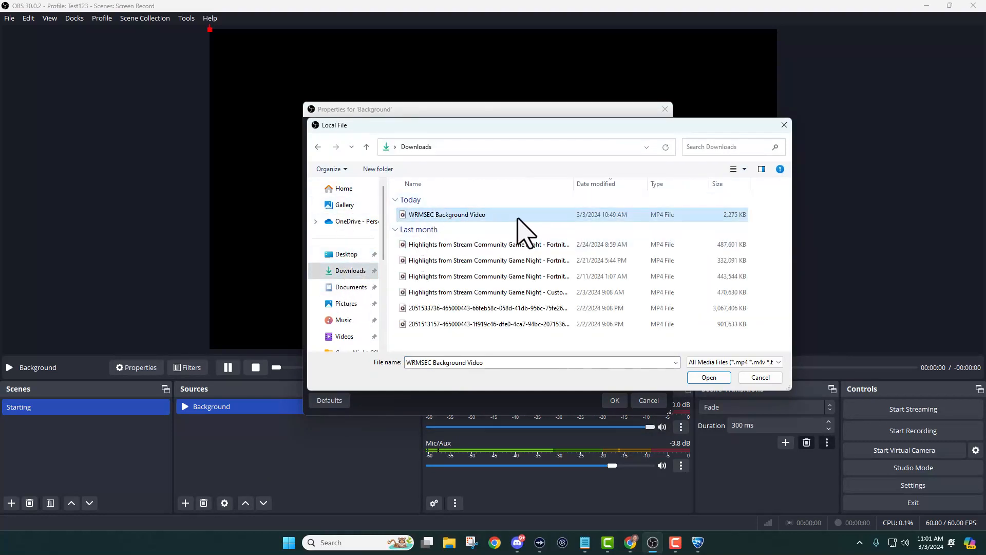
{"action": "left_click", "coordinate": [709, 378]}
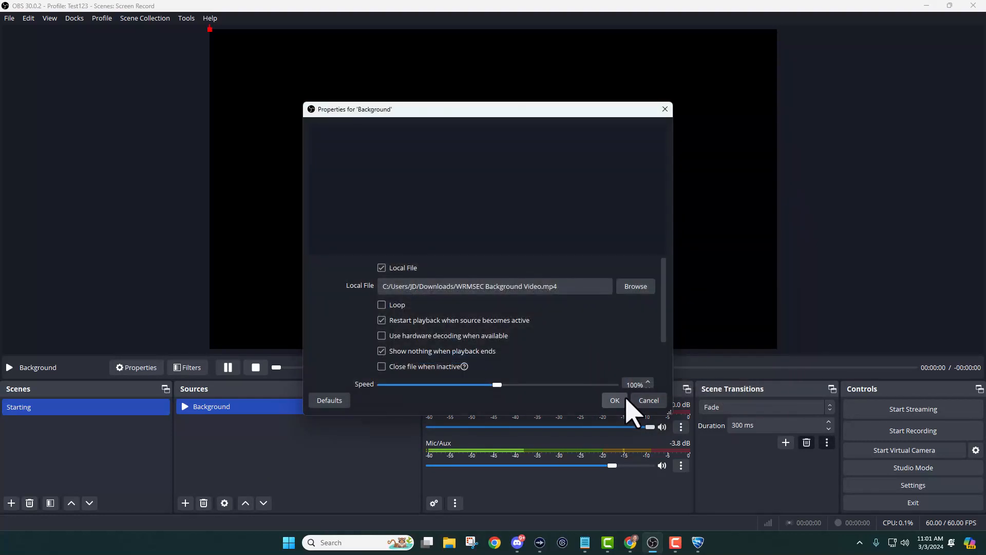
{"action": "left_click", "coordinate": [615, 401]}
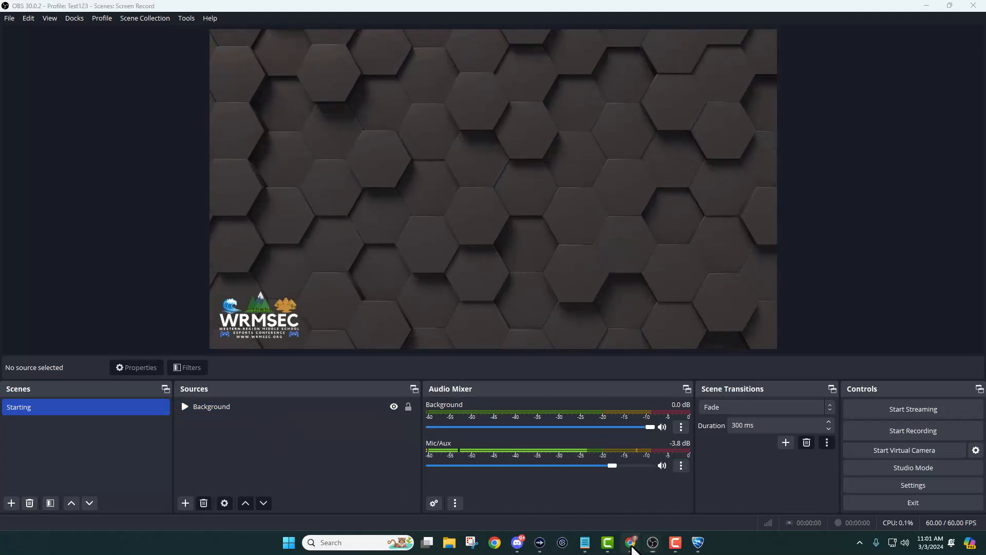
Copy the Match Card streaming overlay link from the match page's Resources and return to OBS.
{"action": "left_click", "coordinate": [630, 542]}
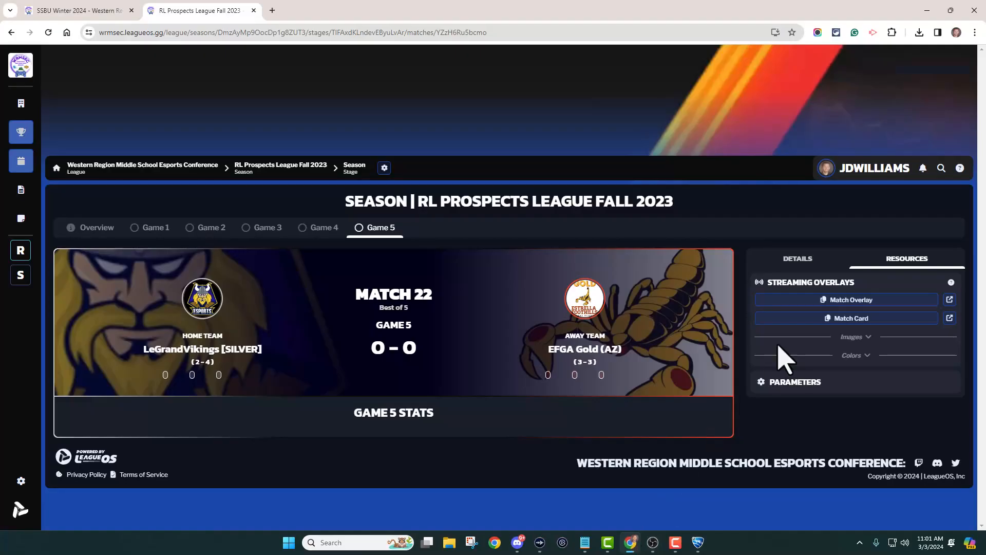
{"action": "left_click", "coordinate": [848, 303]}
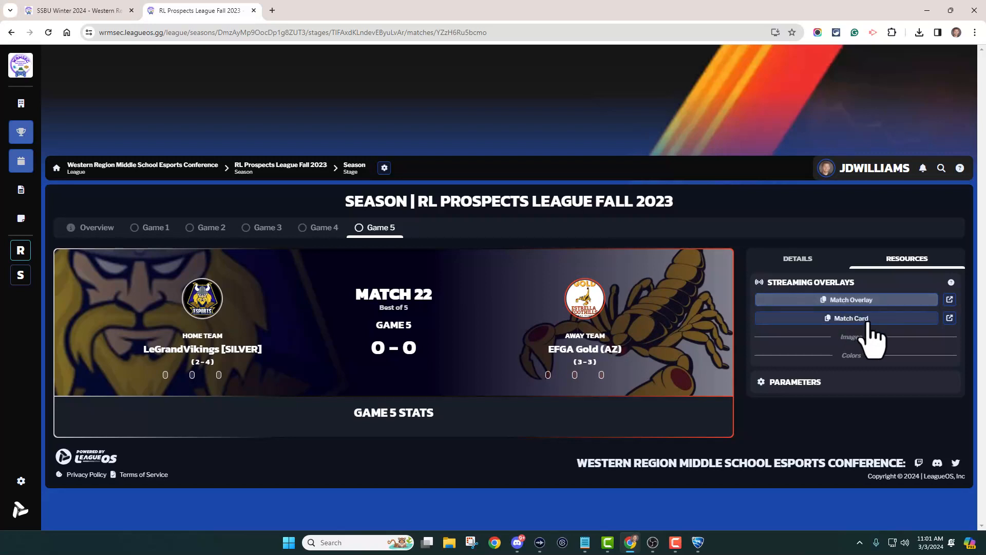
{"action": "left_click", "coordinate": [850, 320]}
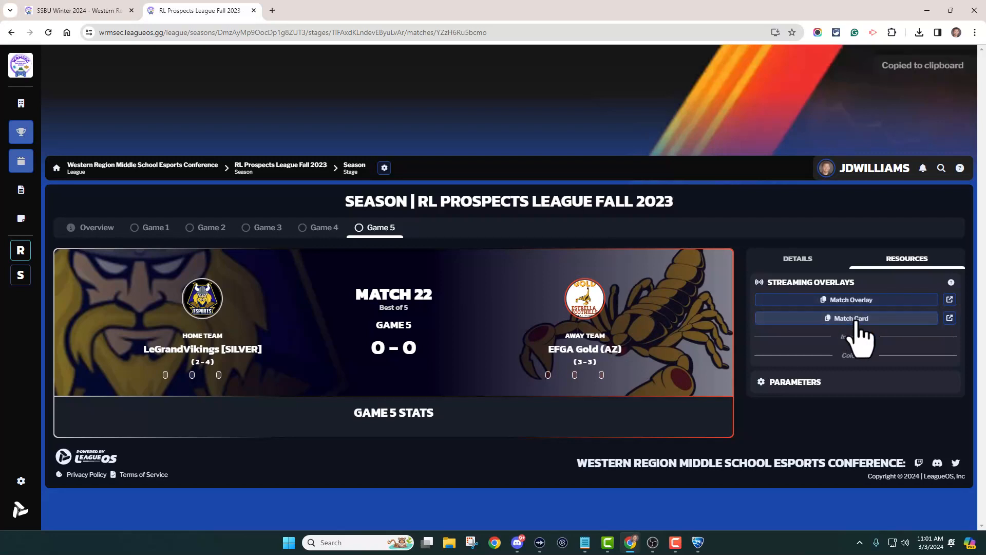
{"action": "left_click", "coordinate": [853, 319]}
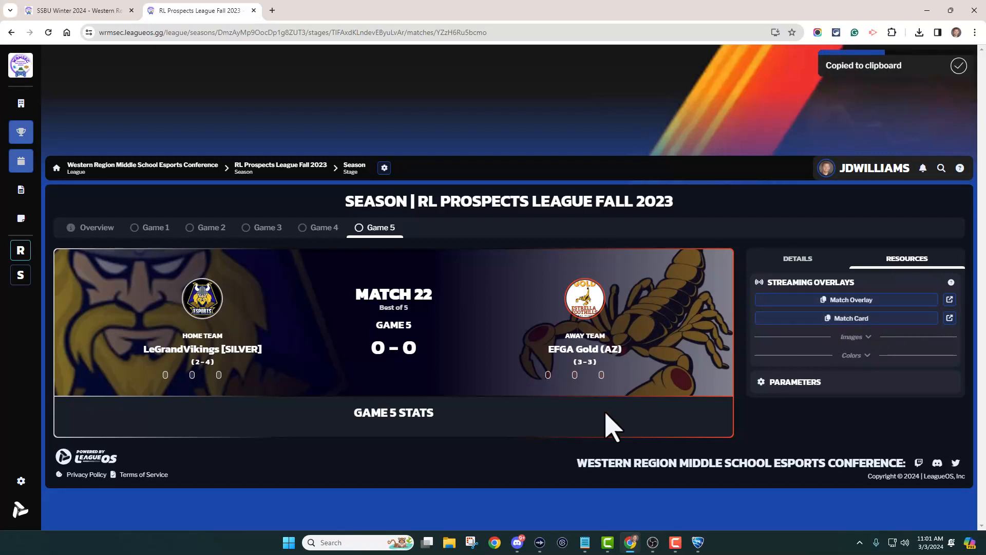
{"action": "left_click", "coordinate": [652, 543]}
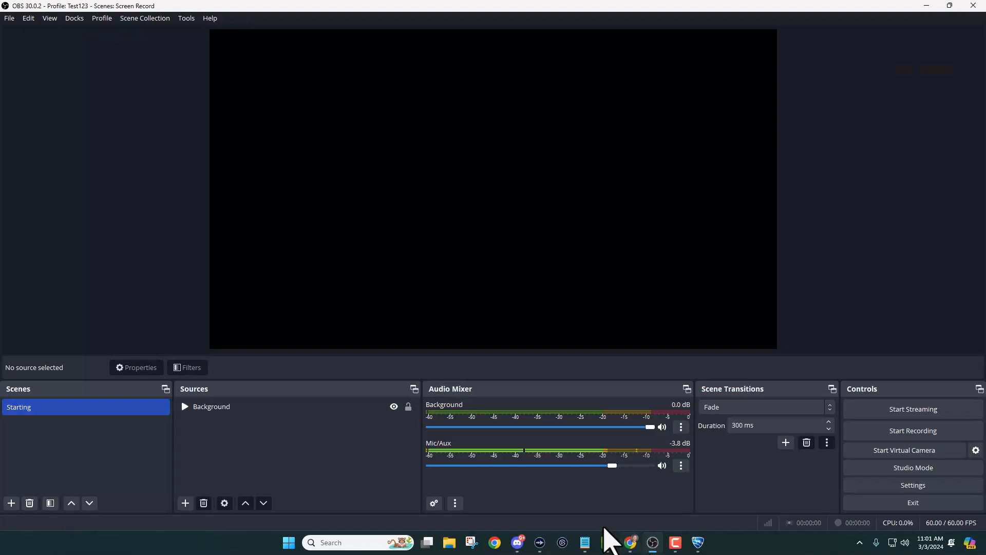
Add a browser source named Match Card with the copied overlay URL, width 1920 and height 1080.
{"action": "left_click", "coordinate": [186, 503]}
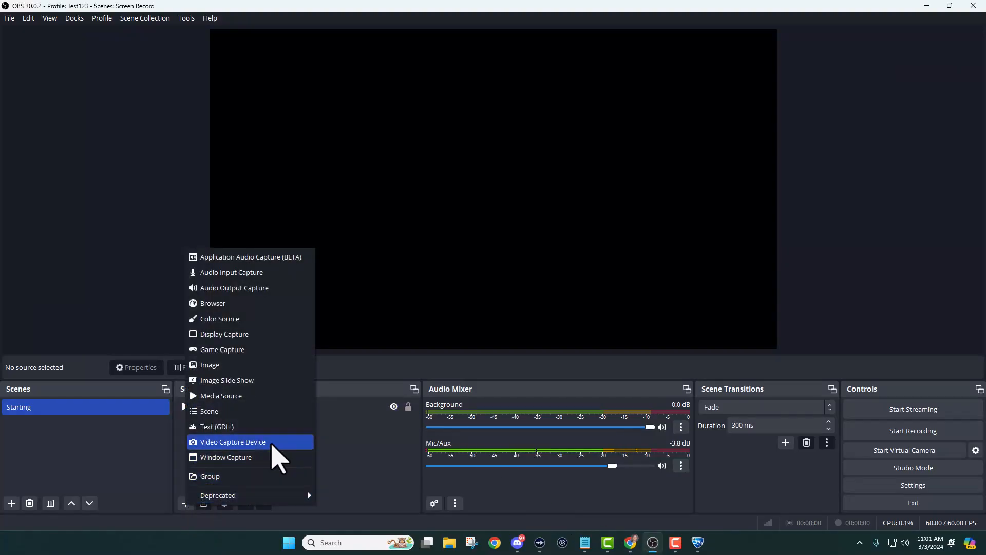
{"action": "left_click", "coordinate": [248, 304]}
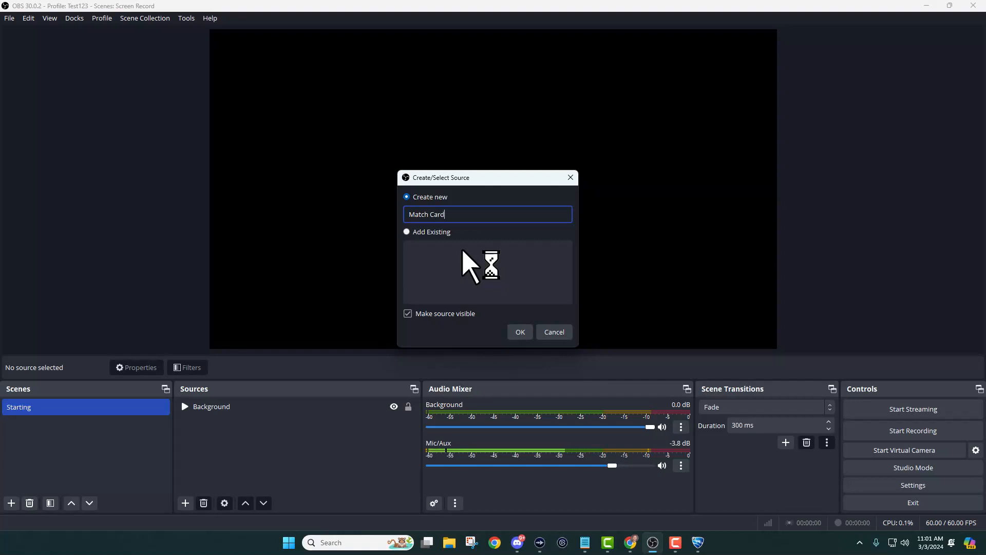
{"action": "left_click", "coordinate": [520, 332]}
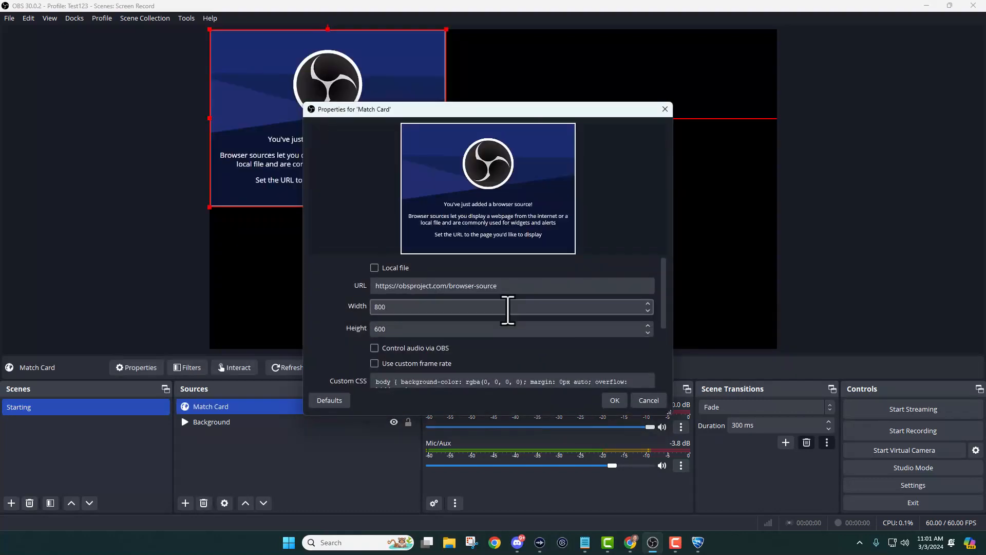
{"action": "left_click", "coordinate": [430, 289]}
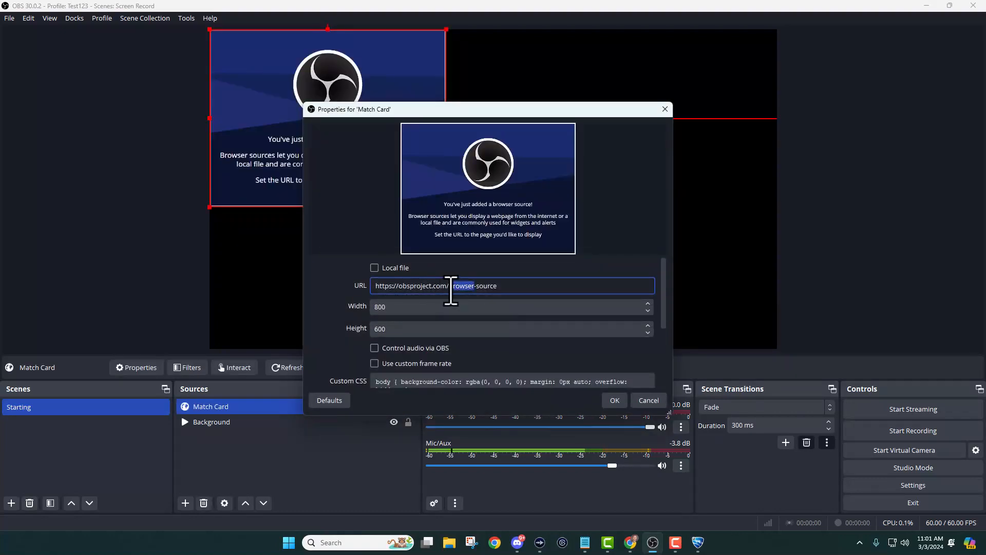
{"action": "key", "text": "ctrl+a"}
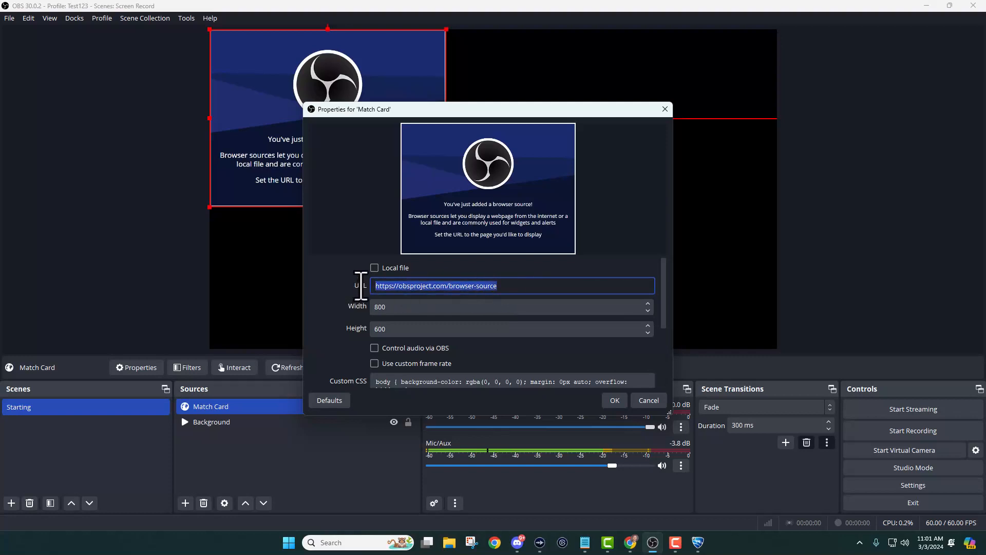
{"action": "key", "text": "ctrl+v"}
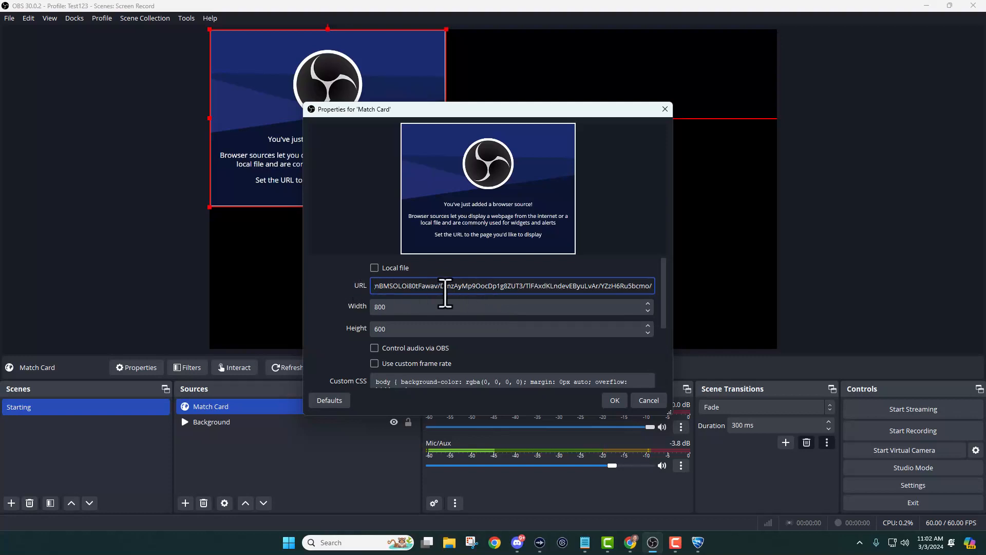
{"action": "left_click", "coordinate": [395, 307]}
{"action": "key", "text": "BackSpace"}
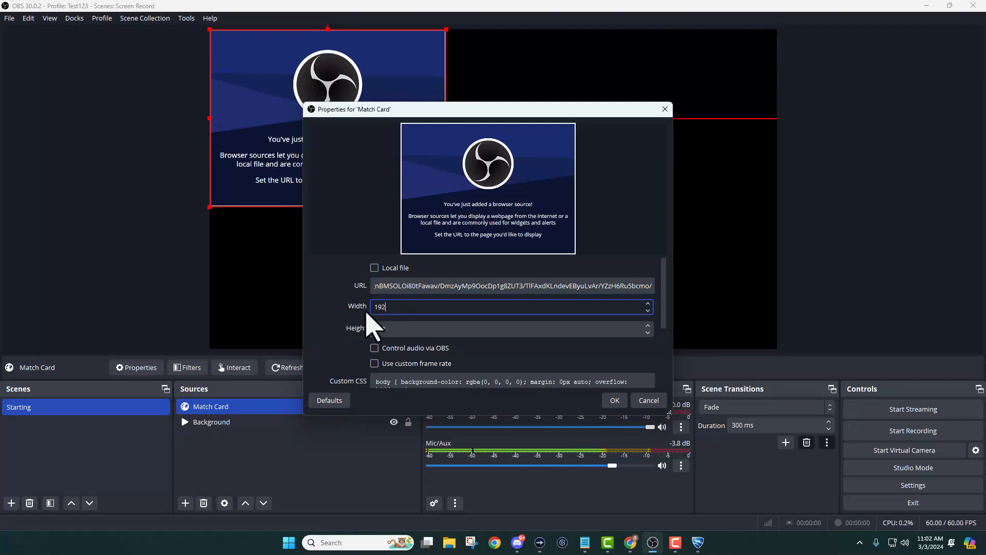
{"action": "left_click", "coordinate": [391, 330]}
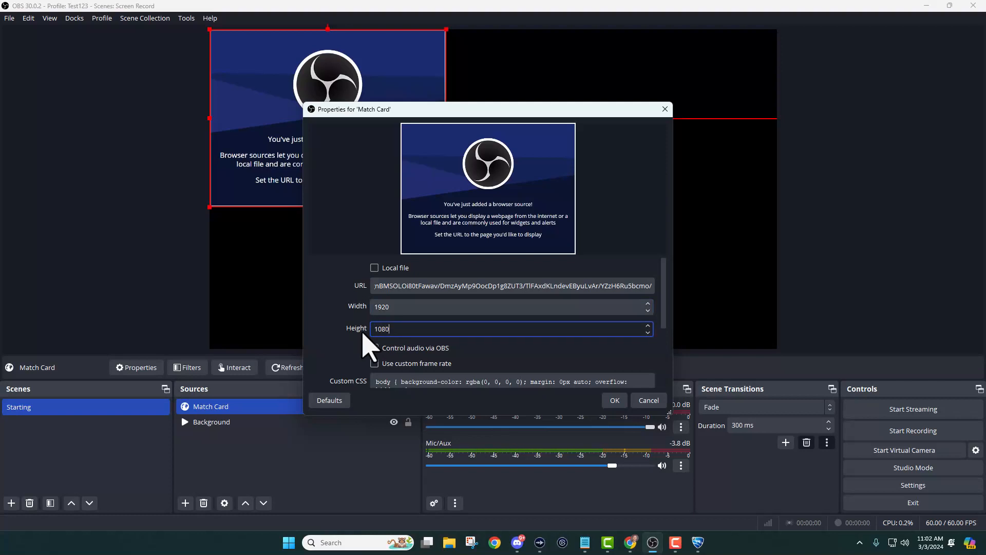
{"action": "left_click", "coordinate": [615, 400]}
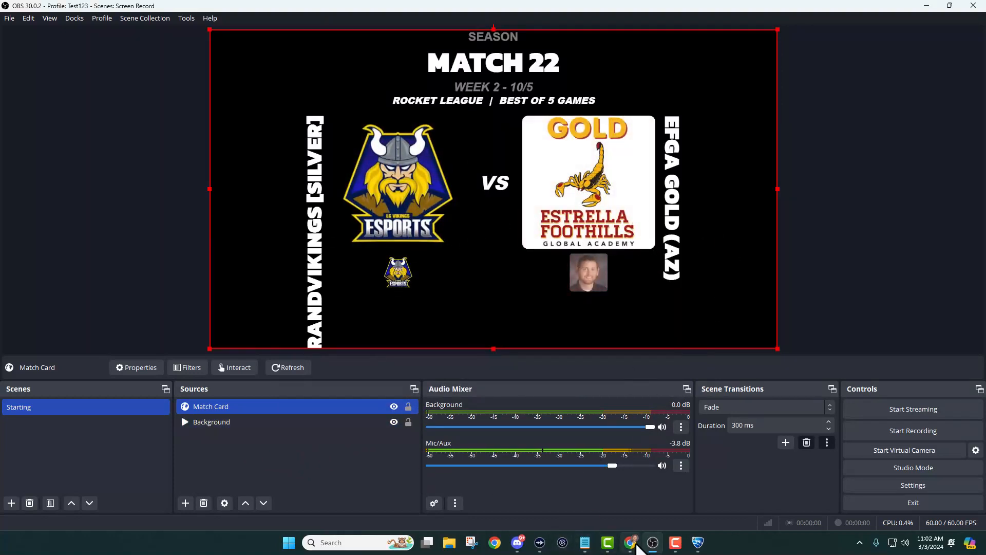
{"action": "left_click", "coordinate": [633, 543]}
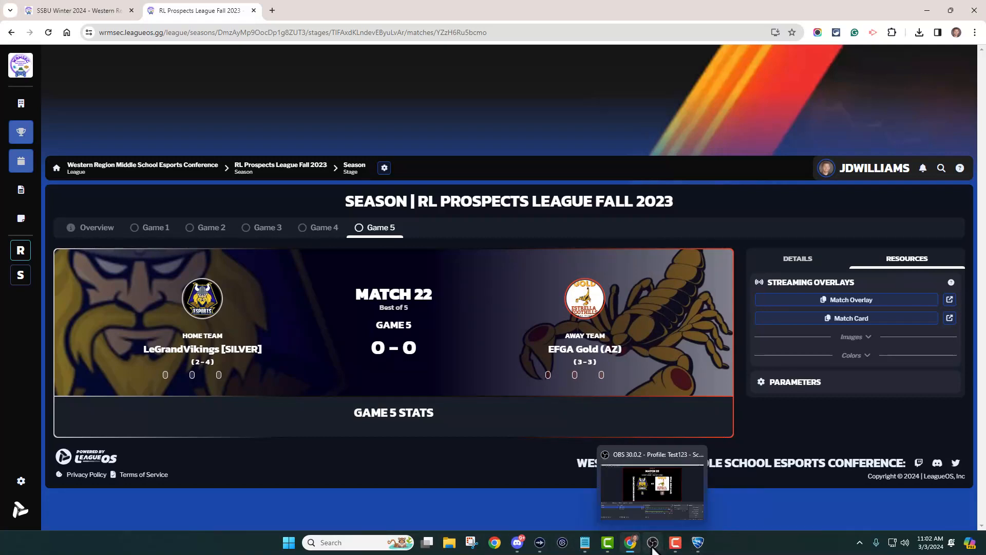
{"action": "left_click", "coordinate": [604, 509]}
{"action": "left_click_drag", "start_coordinate": [231, 422], "coordinate": [276, 436]}
{"action": "left_click", "coordinate": [226, 427], "text": "ctrl"}
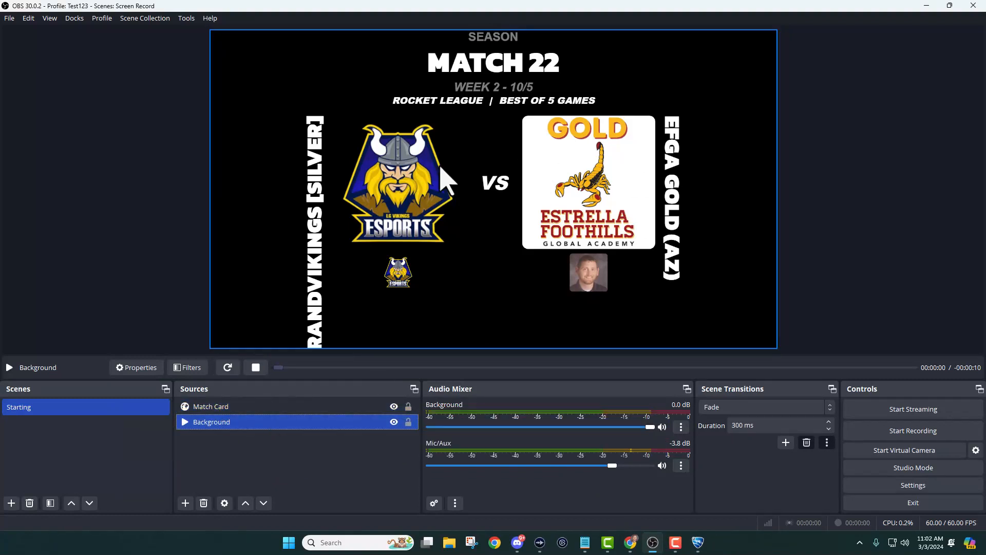
Add a new scene named Game.
{"action": "left_click", "coordinate": [72, 411]}
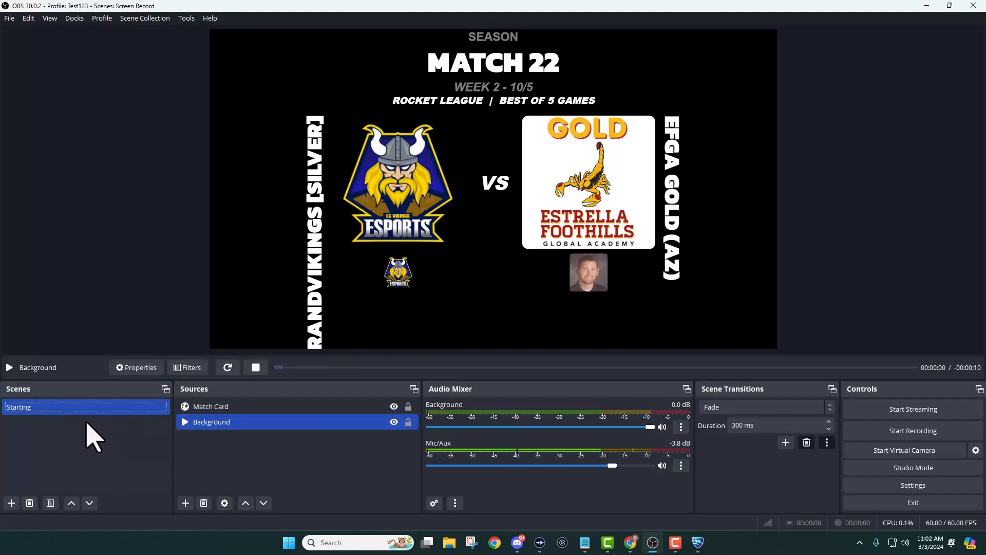
{"action": "left_click", "coordinate": [11, 503]}
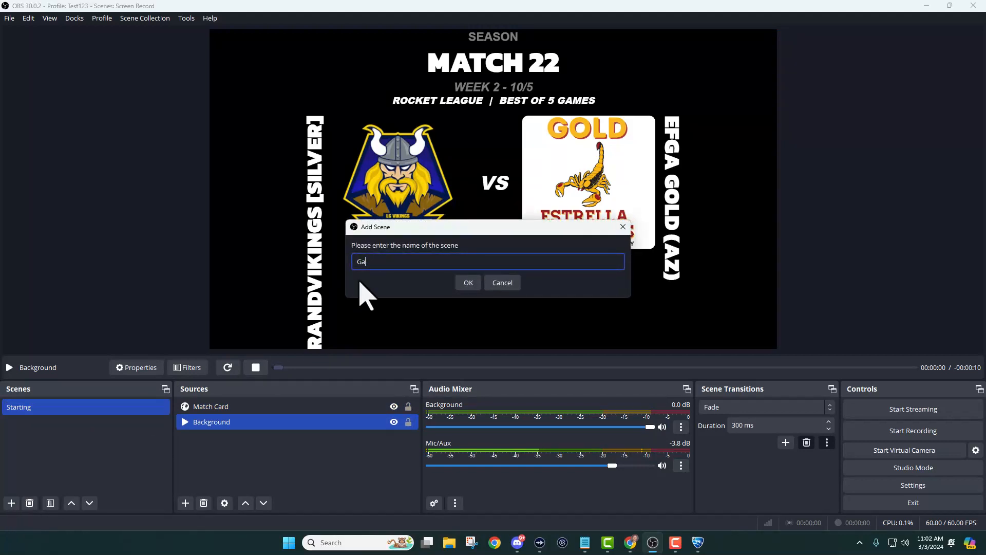
{"action": "left_click", "coordinate": [467, 283]}
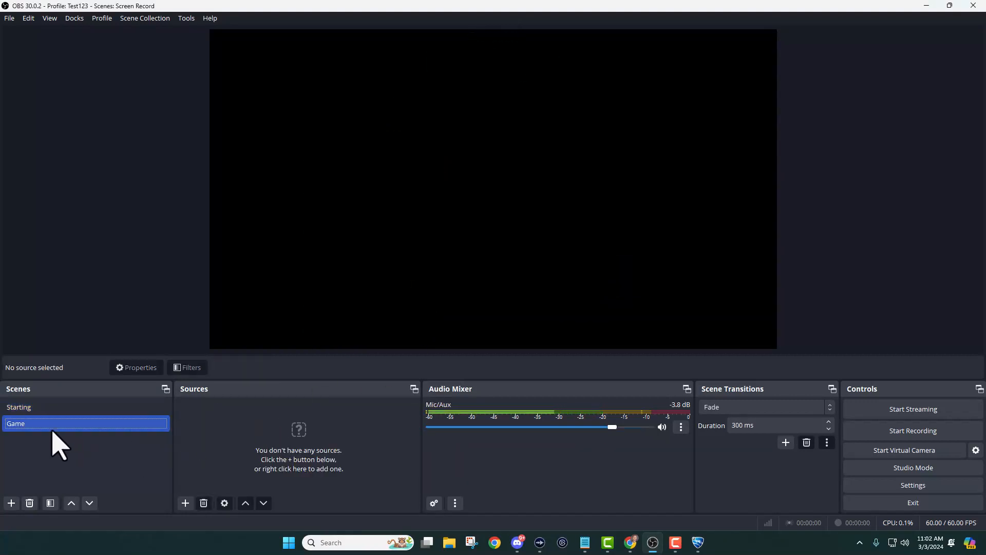
Add a Game Capture source named Rocket League to the Game scene, capturing the specific Rocket League game window.
{"action": "left_click", "coordinate": [186, 504]}
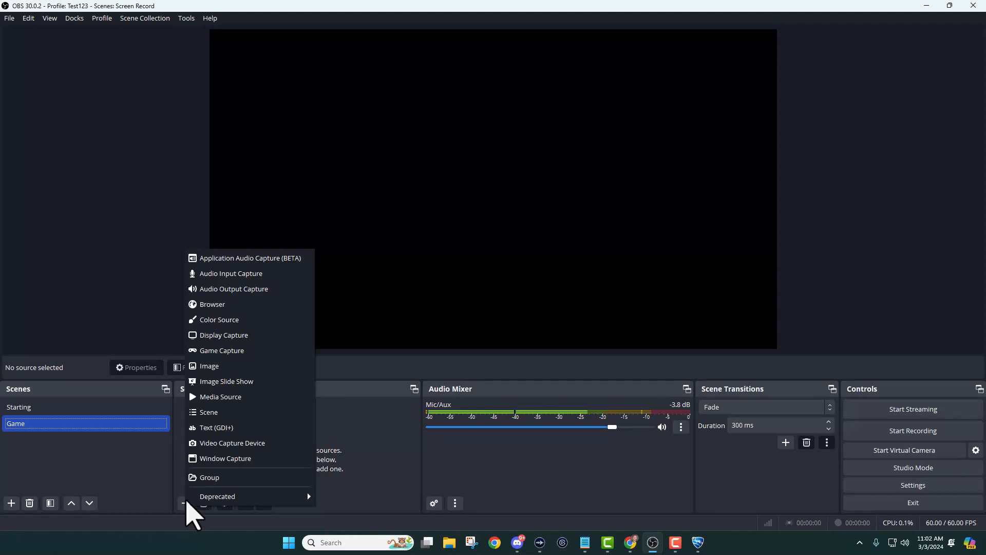
{"action": "left_click", "coordinate": [241, 350]}
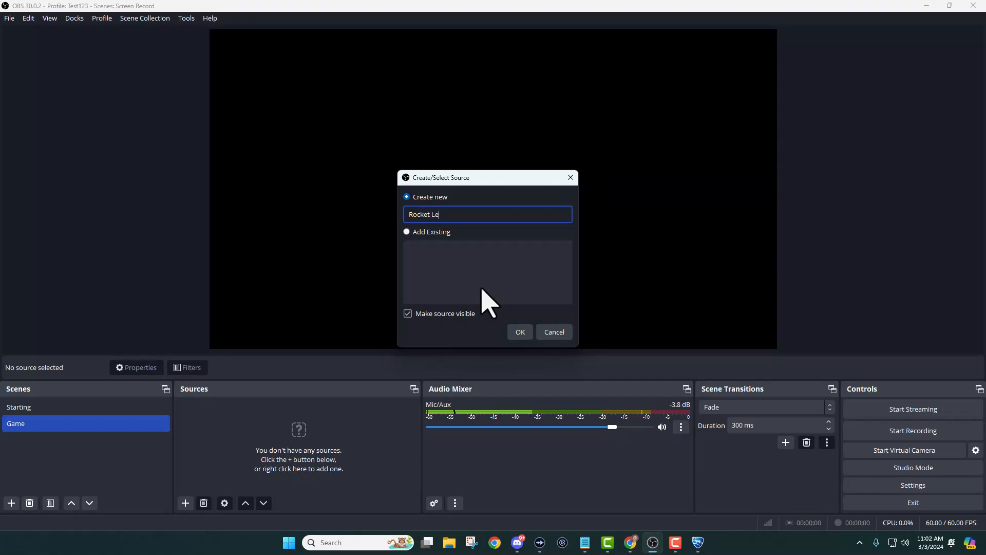
{"action": "left_click", "coordinate": [519, 329]}
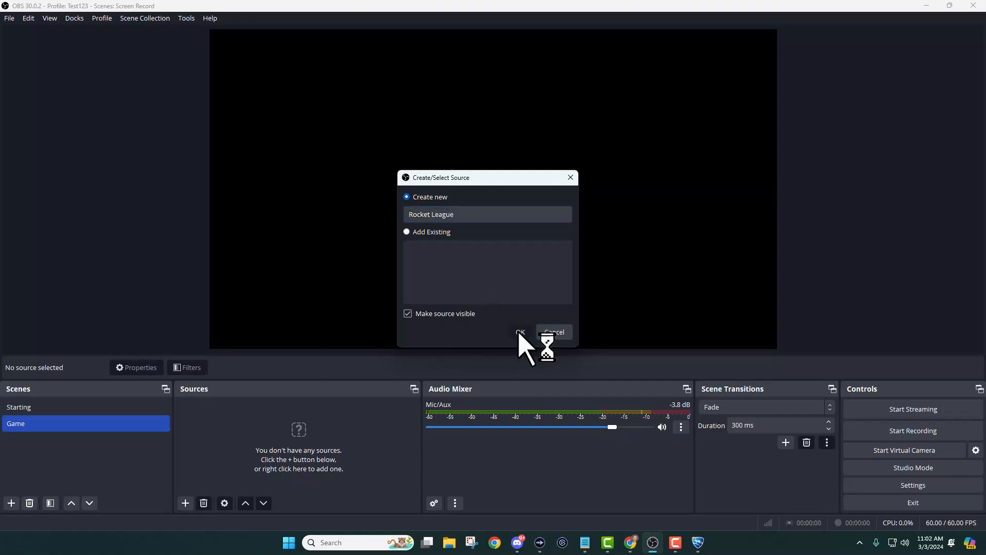
{"action": "left_click", "coordinate": [519, 272]}
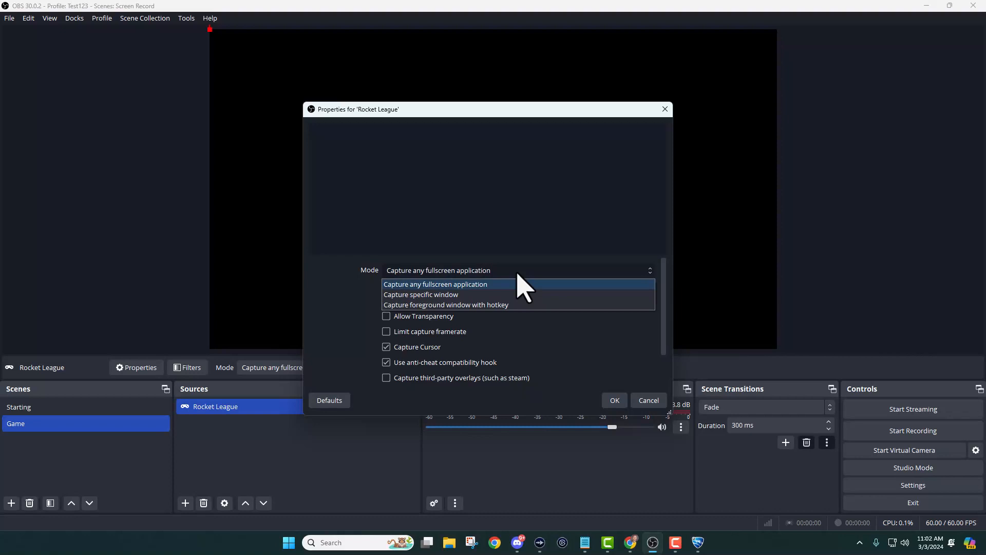
{"action": "left_click", "coordinate": [511, 294]}
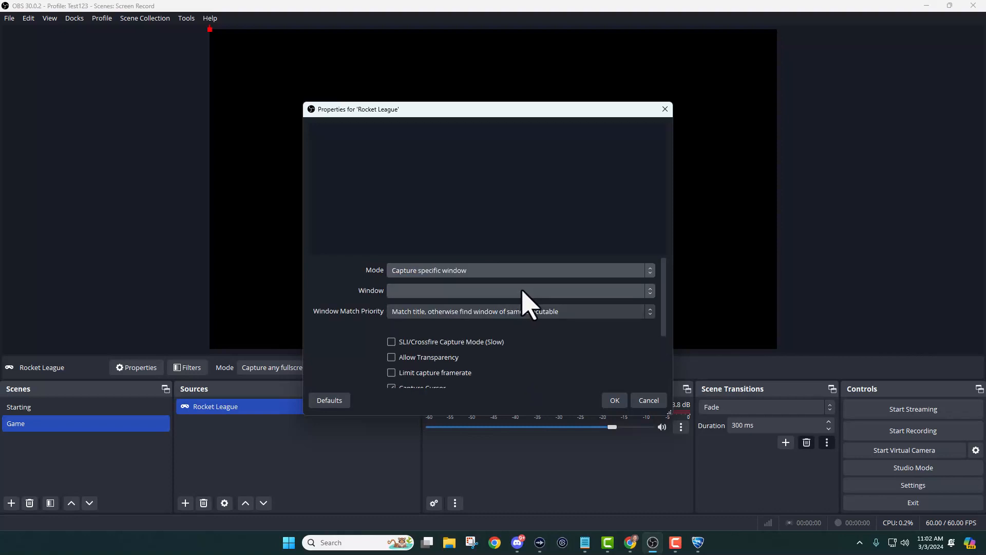
{"action": "left_click", "coordinate": [523, 291]}
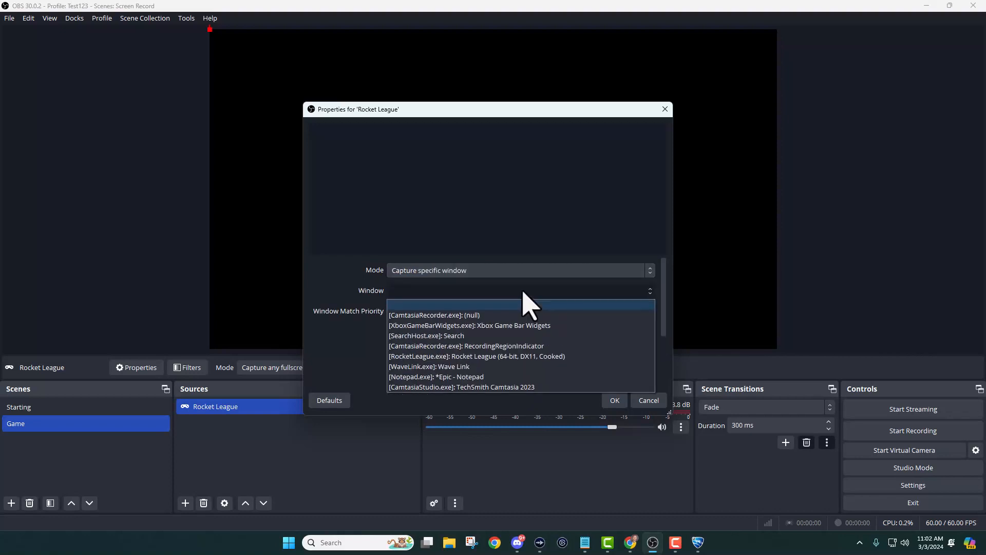
{"action": "left_click", "coordinate": [520, 357]}
{"action": "left_click", "coordinate": [626, 401]}
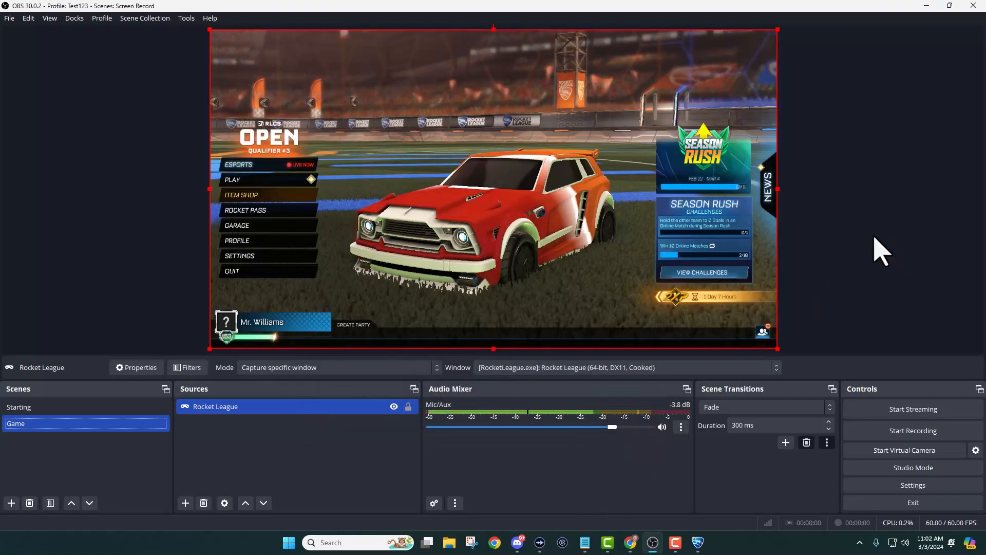
Add a new browser source named Scoreboard to the Game scene.
{"action": "left_click", "coordinate": [252, 447]}
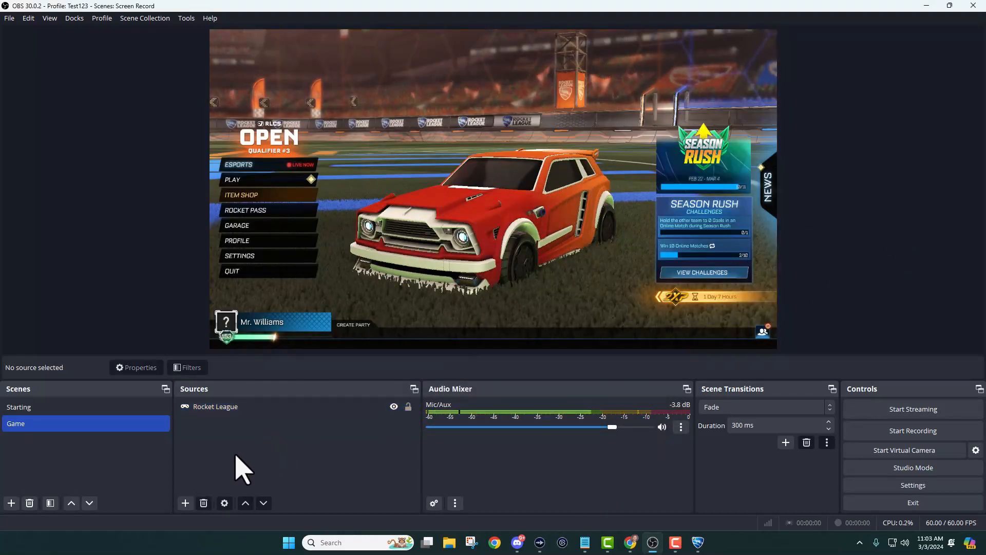
{"action": "left_click", "coordinate": [185, 504]}
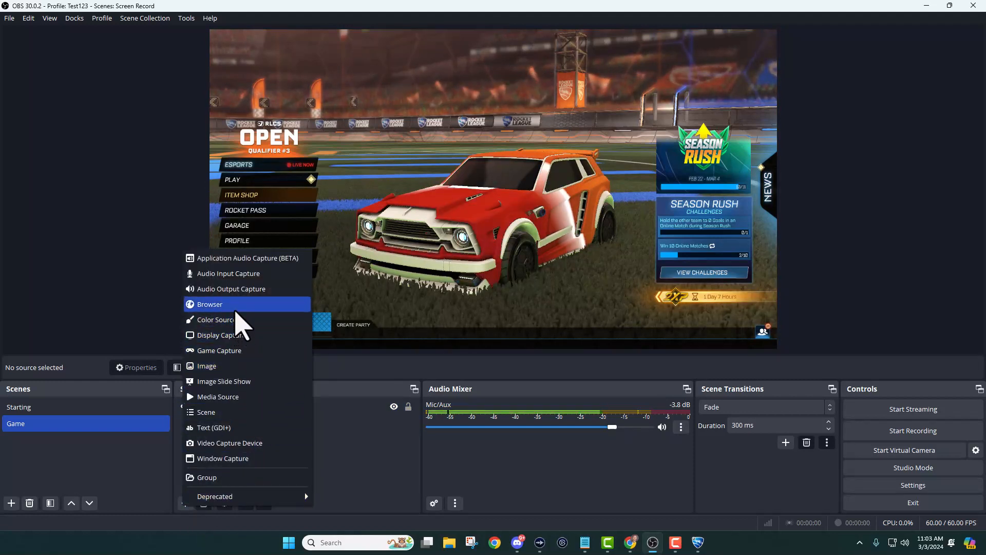
{"action": "left_click", "coordinate": [236, 306]}
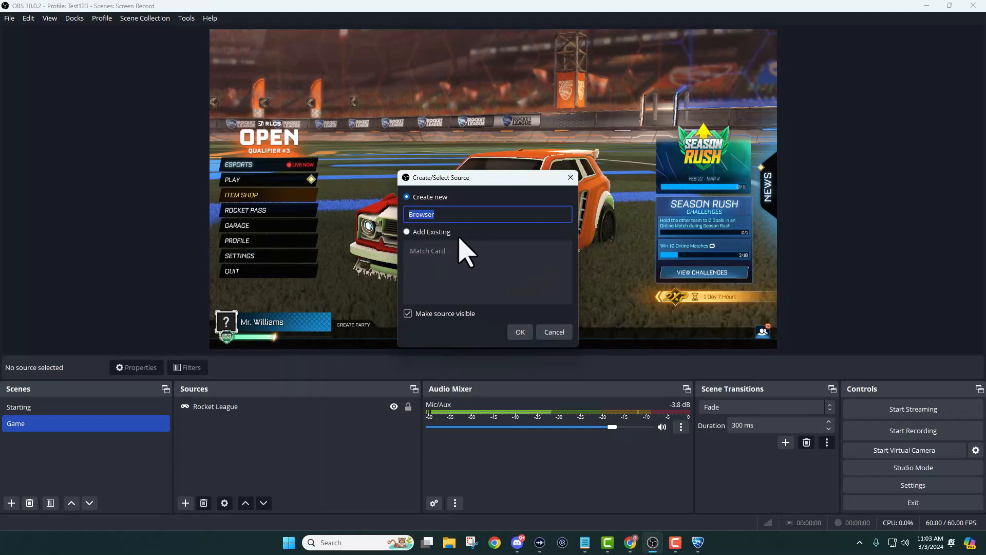
{"action": "type", "text": "Scoreboard"}
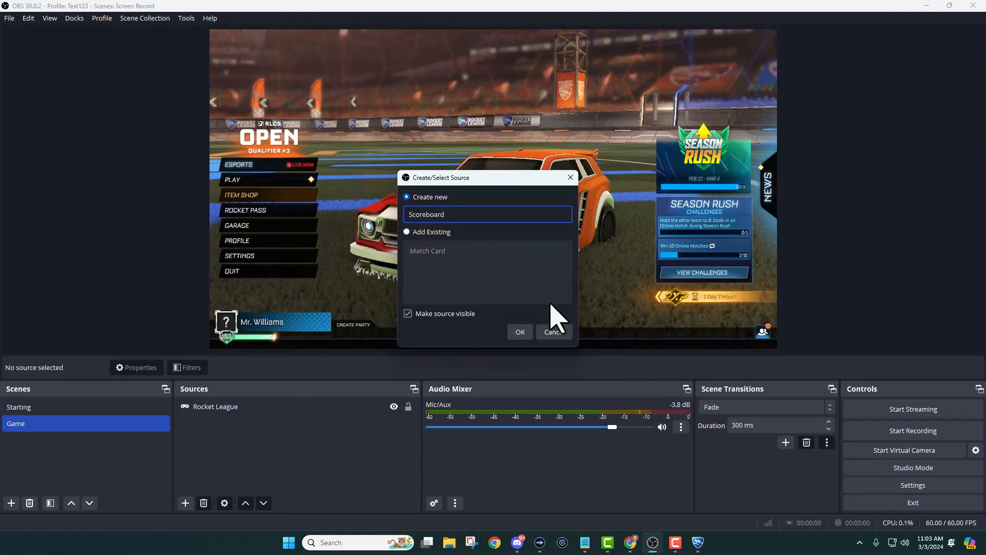
{"action": "left_click", "coordinate": [521, 331]}
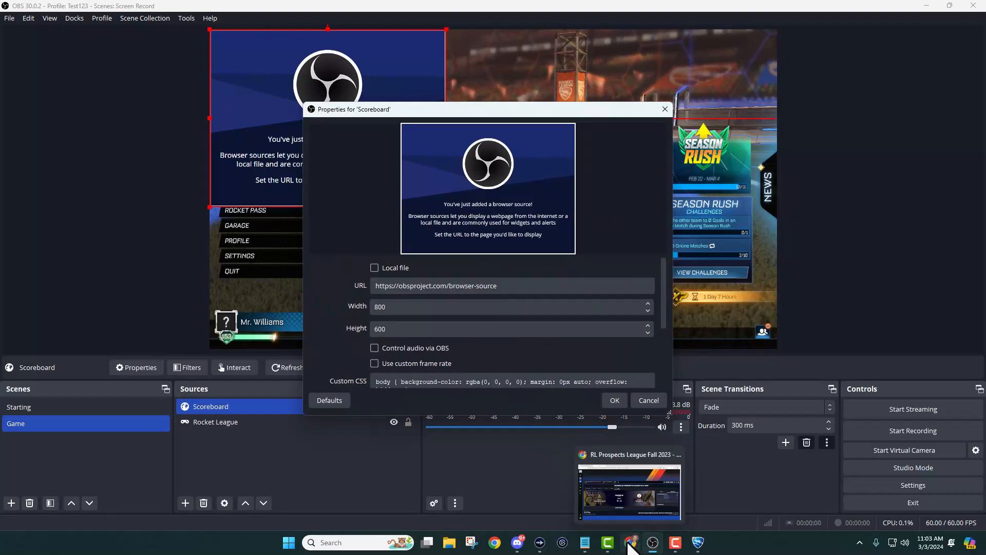
Copy the Match Overlay streaming link from the match page's Resources and return to OBS.
{"action": "left_click", "coordinate": [627, 544]}
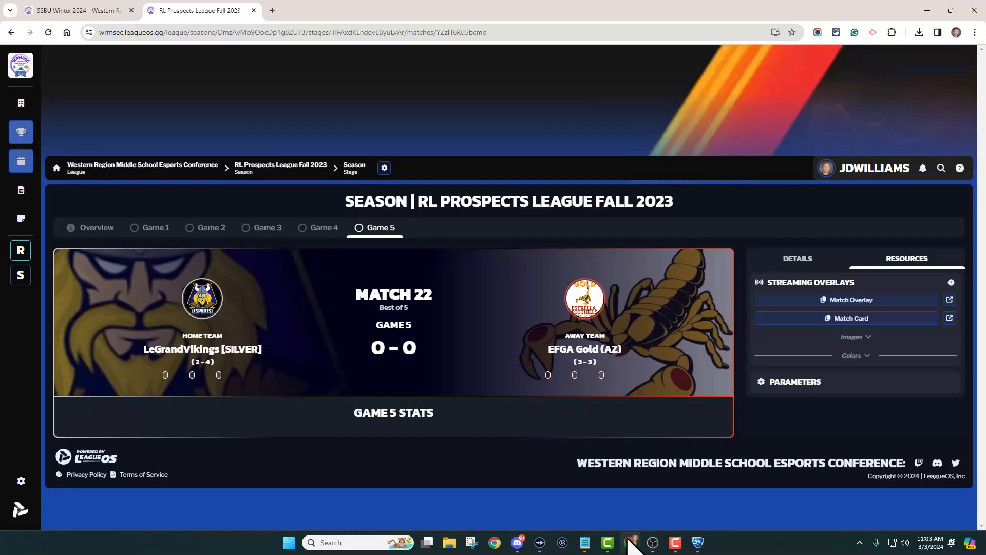
{"action": "left_click", "coordinate": [870, 300]}
{"action": "left_click", "coordinate": [857, 319]}
{"action": "left_click", "coordinate": [651, 544]}
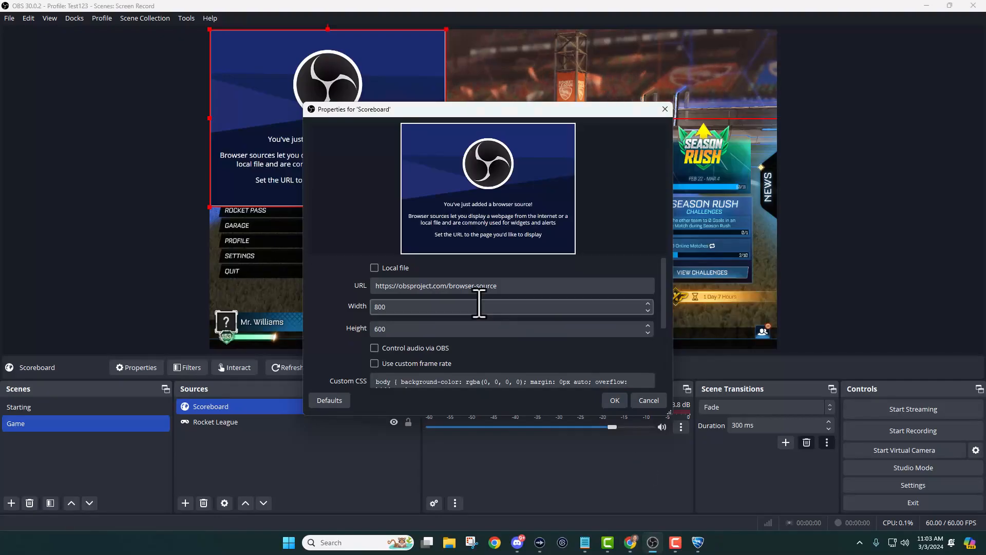
Set the Scoreboard source's URL to the copied overlay link, width 1920 and height 1080.
{"action": "left_click_drag", "start_coordinate": [496, 286], "coordinate": [374, 293]}
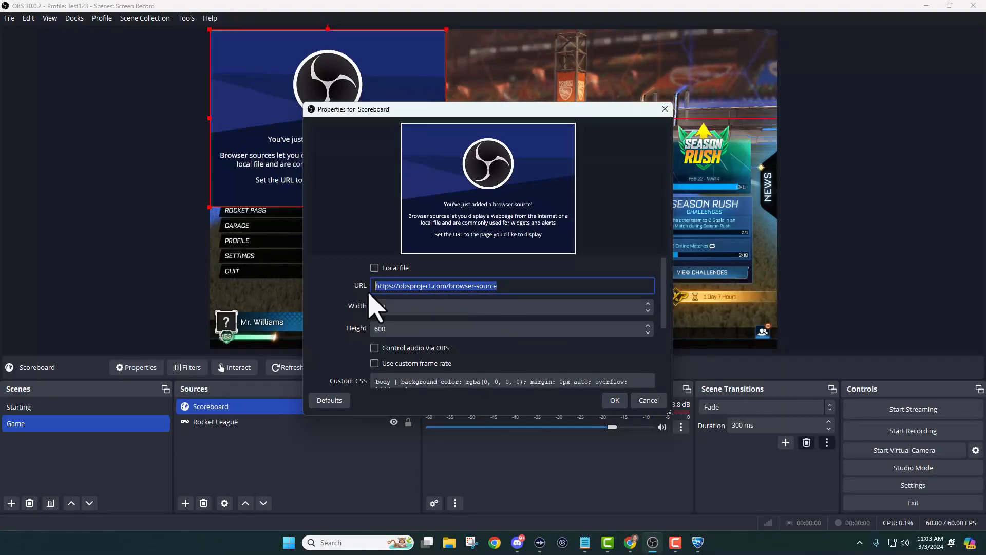
{"action": "key", "text": "ctrl+v"}
{"action": "left_click", "coordinate": [382, 307]}
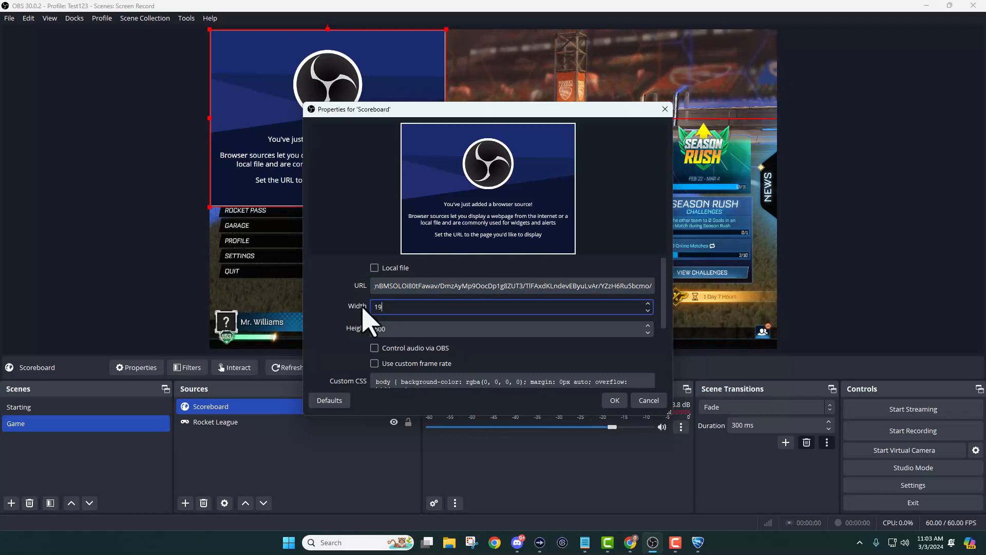
{"action": "key", "text": "Tab"}
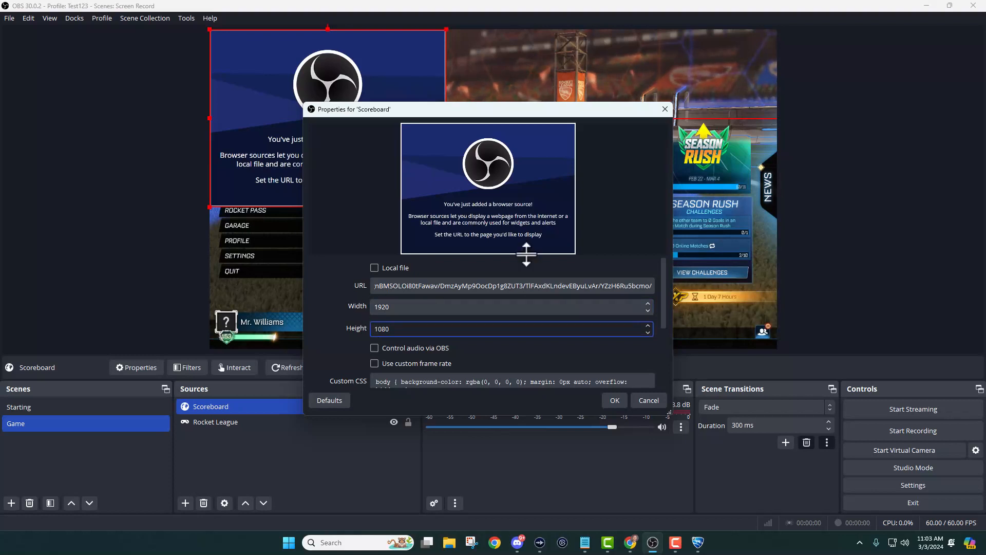
{"action": "left_click", "coordinate": [615, 400]}
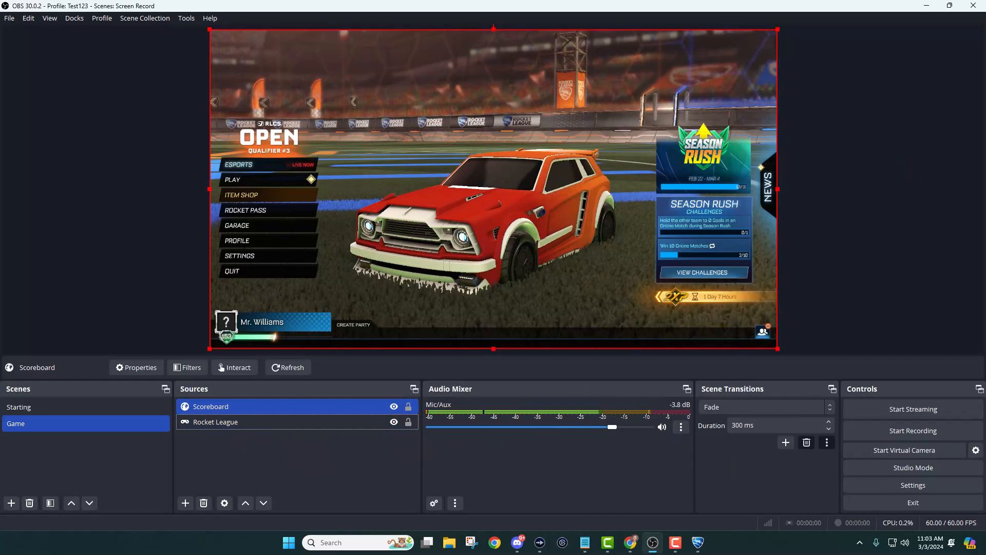
In Rocket League, open Play and go to the Private Match menu.
{"action": "left_click", "coordinate": [282, 182]}
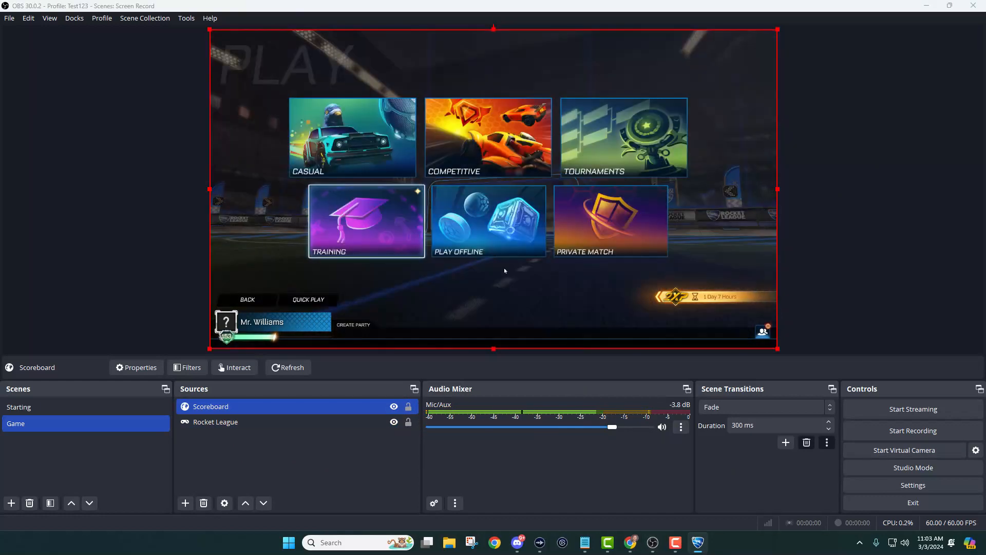
{"action": "left_click", "coordinate": [598, 239]}
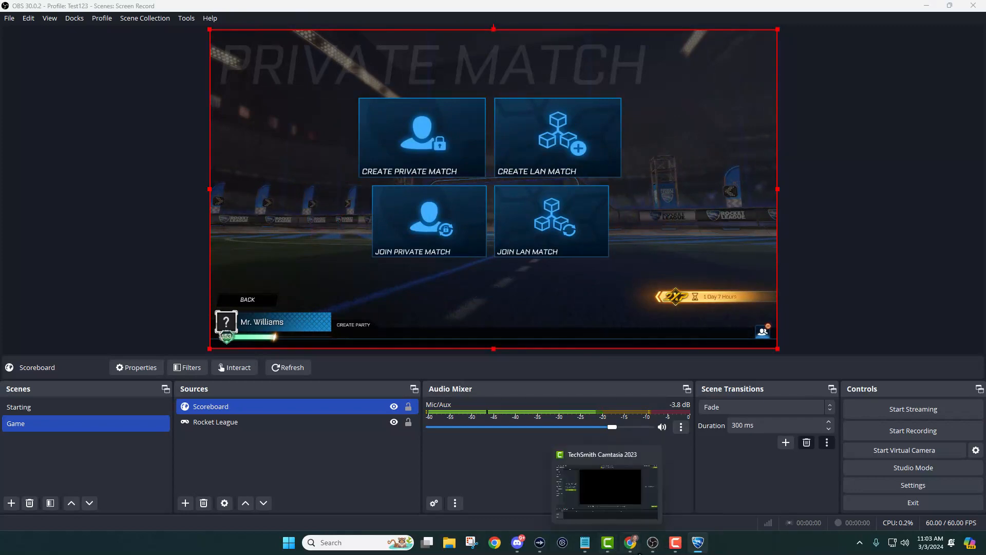
{"action": "left_click", "coordinate": [631, 550]}
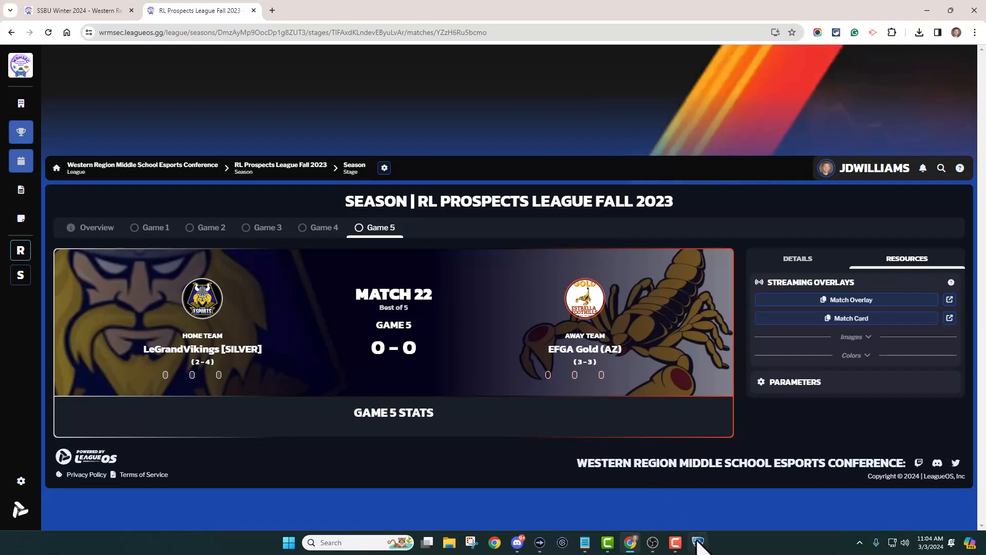
{"action": "mouse_move", "coordinate": [657, 550]}
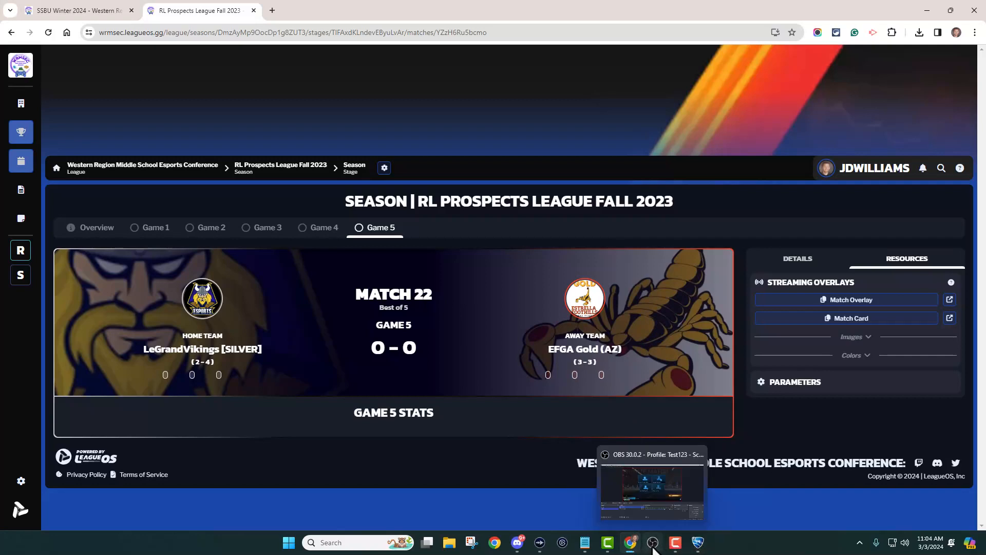
{"action": "left_click", "coordinate": [653, 544]}
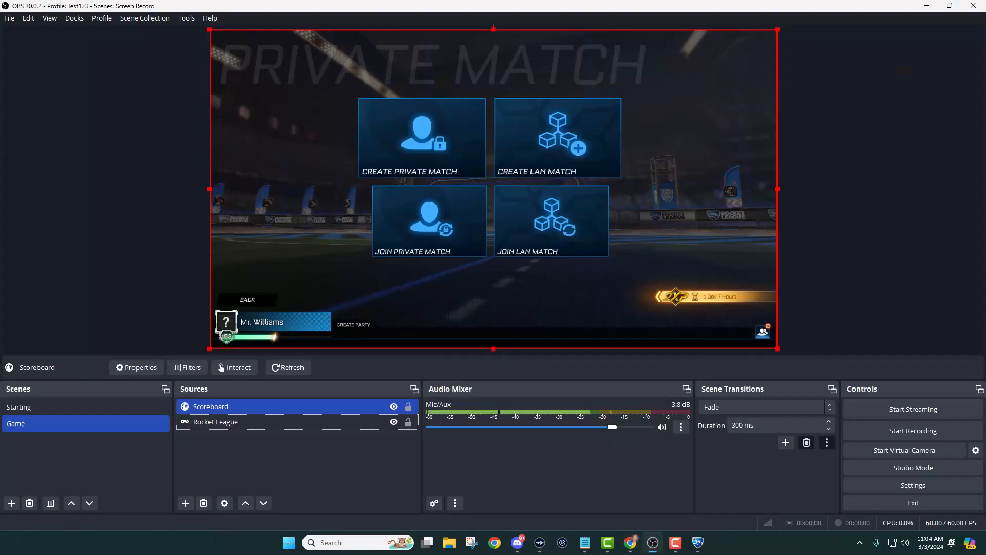
Start creating a private match, open Team Settings and name Team 1 LE GRAND.
{"action": "left_click", "coordinate": [455, 159]}
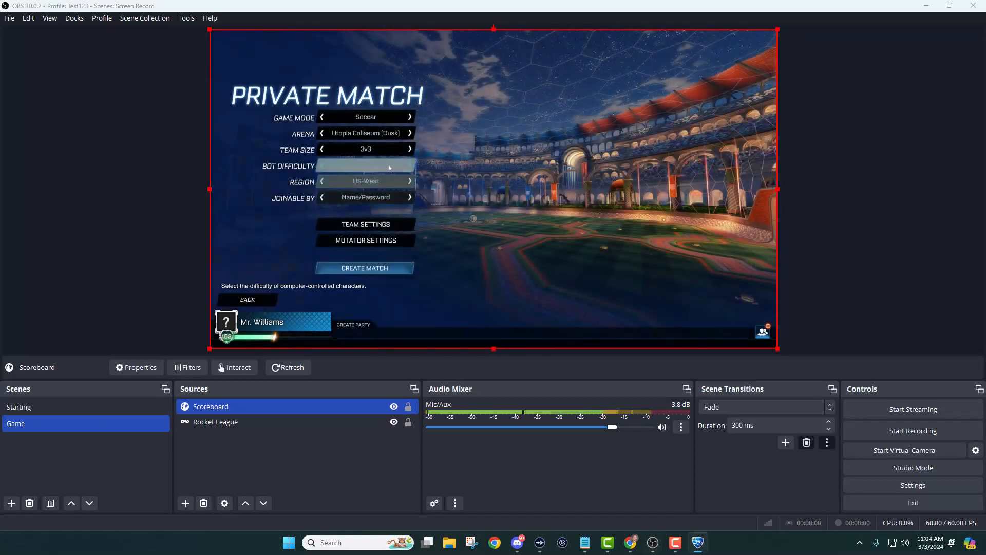
{"action": "left_click", "coordinate": [386, 222]}
{"action": "left_click", "coordinate": [323, 195]}
{"action": "key", "text": "BackSpace"}
{"action": "key", "text": "BackSpace"}
{"action": "key", "text": "BackSpace"}
{"action": "key", "text": "BackSpace"}
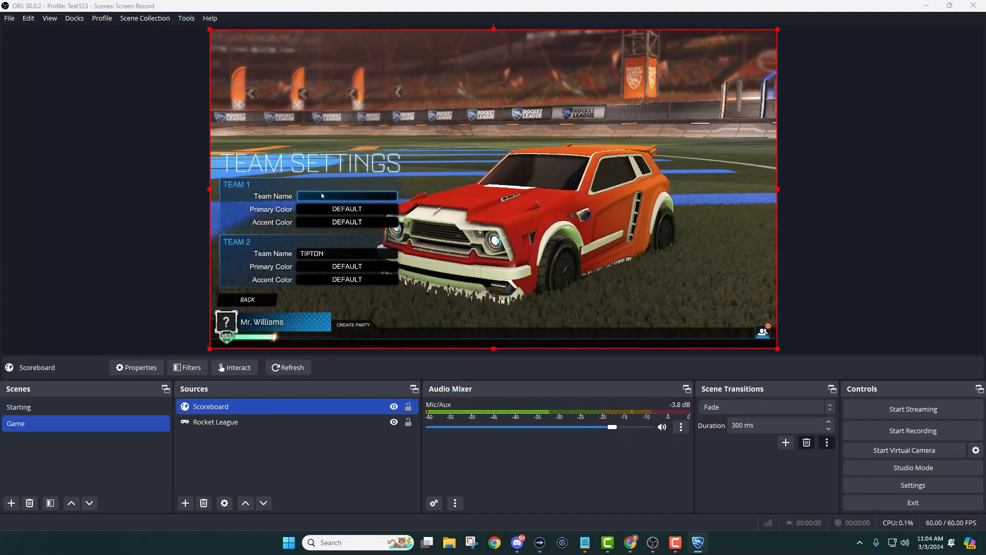
{"action": "type", "text": "LE"}
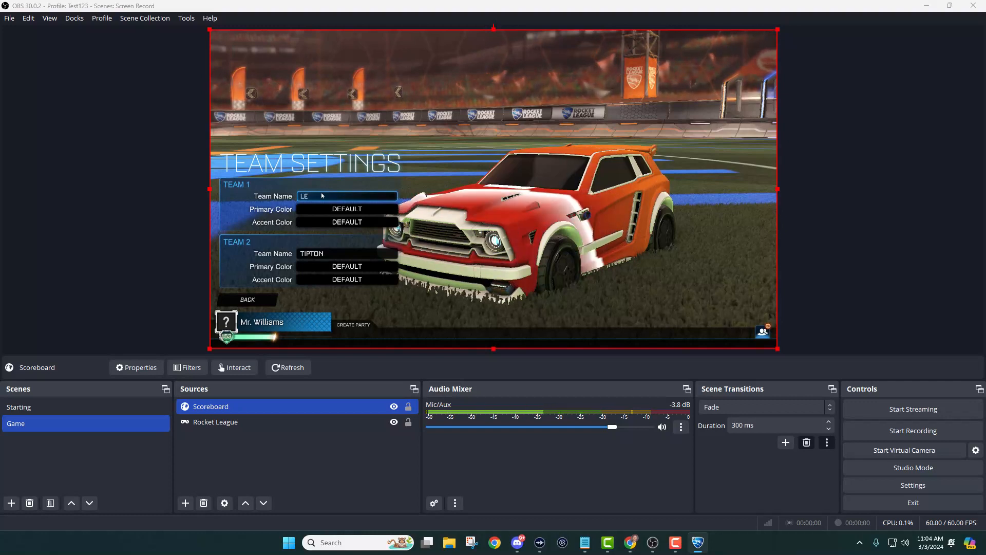
{"action": "type", "text": " GRAND"}
Rename Team 2 to EFGA in the private match team settings.
{"action": "left_click", "coordinate": [318, 255]}
{"action": "key", "text": "BackSpace"}
{"action": "key", "text": "BackSpace"}
{"action": "key", "text": "BackSpace"}
{"action": "key", "text": "BackSpace"}
{"action": "key", "text": "BackSpace"}
{"action": "key", "text": "BackSpace"}
{"action": "type", "text": "EFGA"}
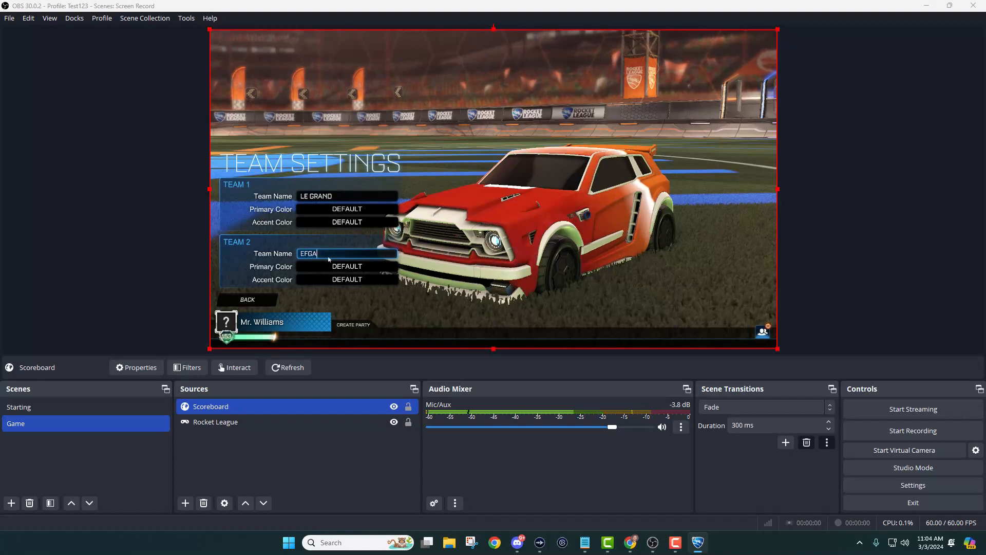
Go back and create the private match using its preset match name and password.
{"action": "left_click", "coordinate": [264, 299]}
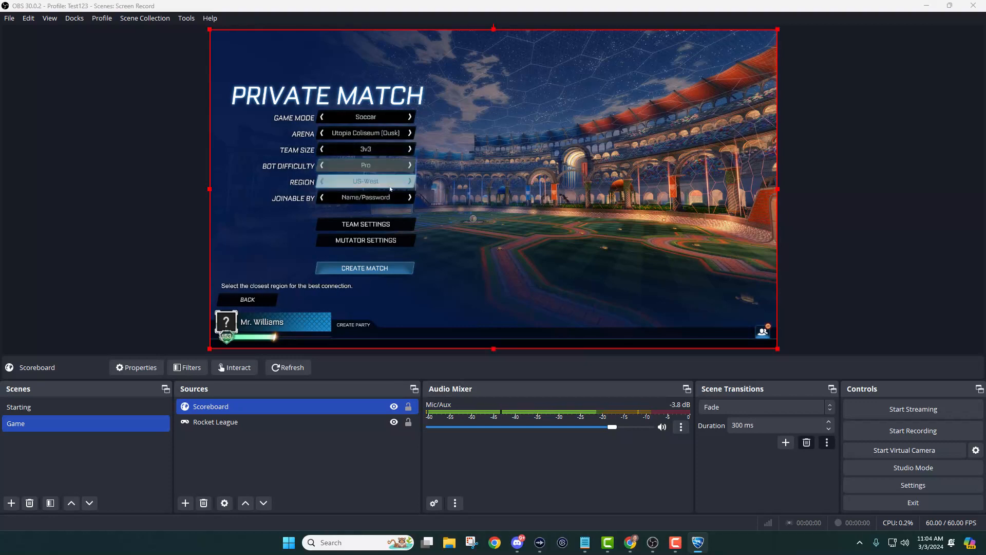
{"action": "left_click", "coordinate": [380, 268]}
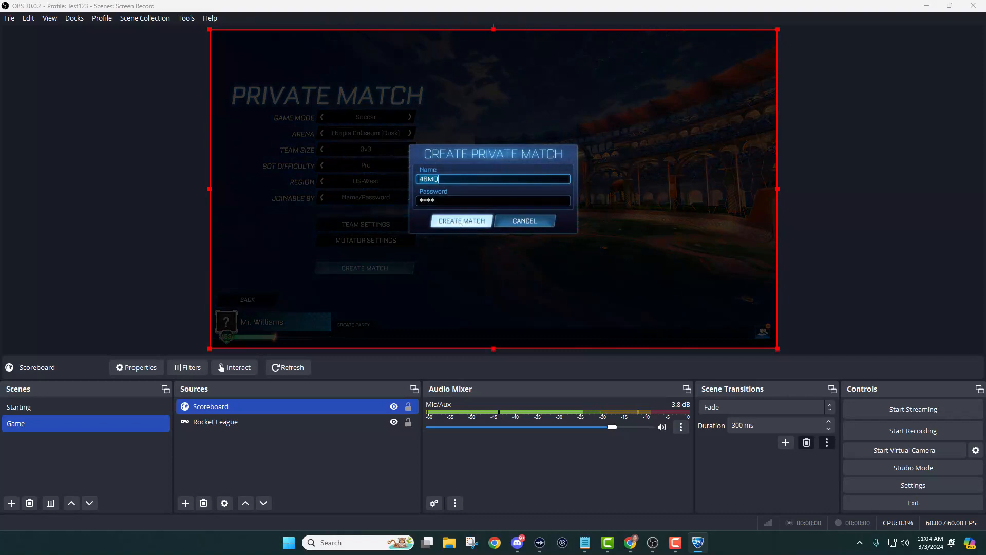
{"action": "left_click", "coordinate": [461, 223]}
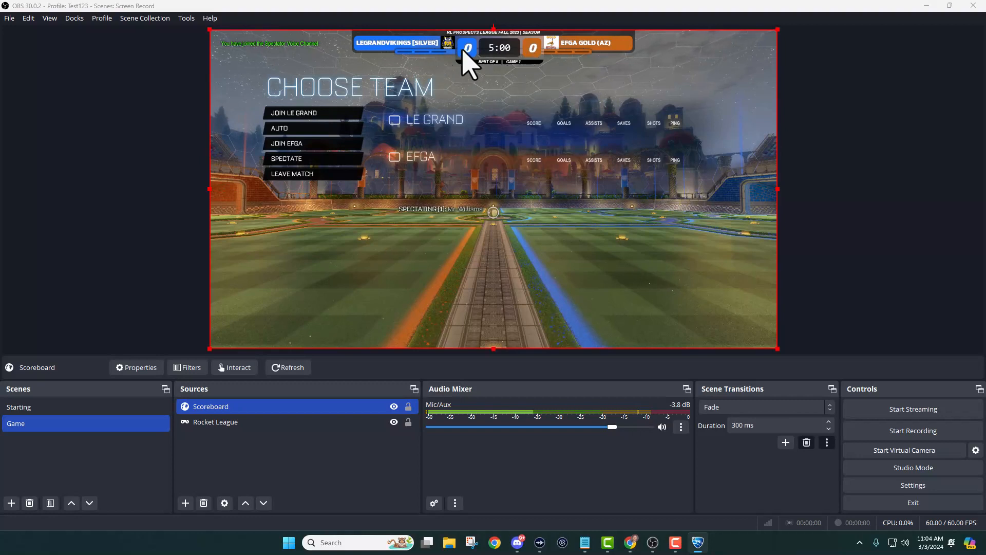
Toggle the Scoreboard source's visibility on and off to compare the game with and without the overlay.
{"action": "left_click", "coordinate": [379, 422], "text": "ctrl"}
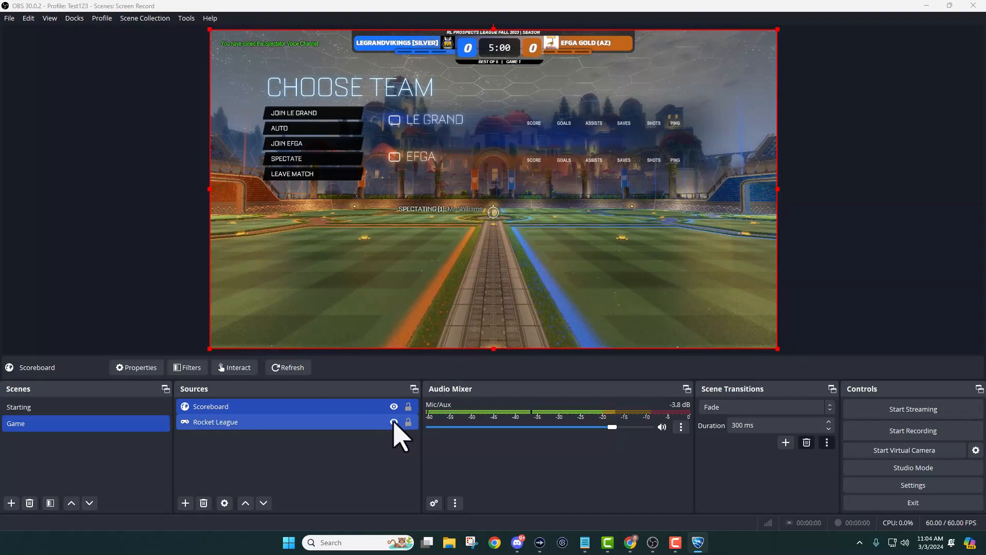
{"action": "left_click", "coordinate": [391, 409]}
{"action": "left_click", "coordinate": [394, 406]}
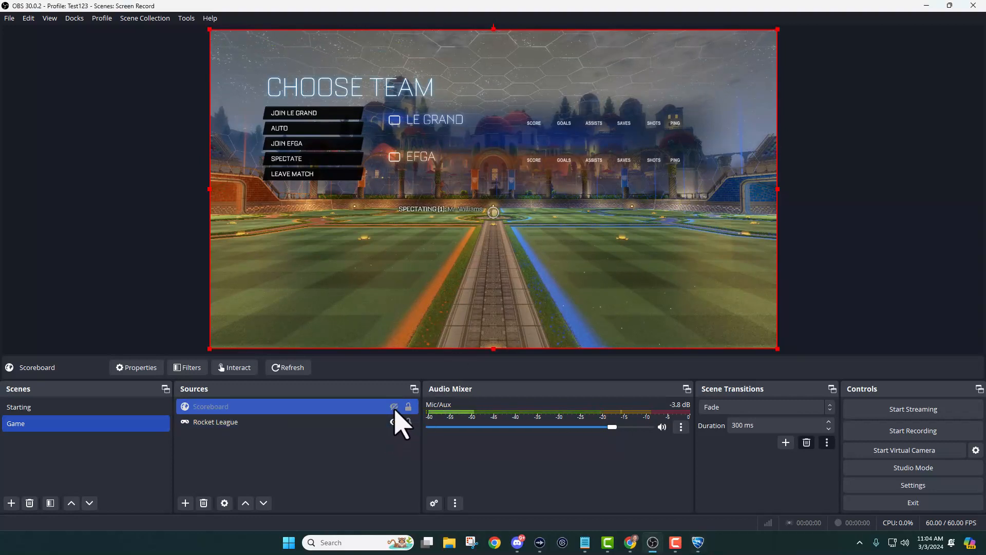
{"action": "left_click", "coordinate": [394, 409]}
{"action": "left_click", "coordinate": [394, 407]}
{"action": "left_click", "coordinate": [394, 407]}
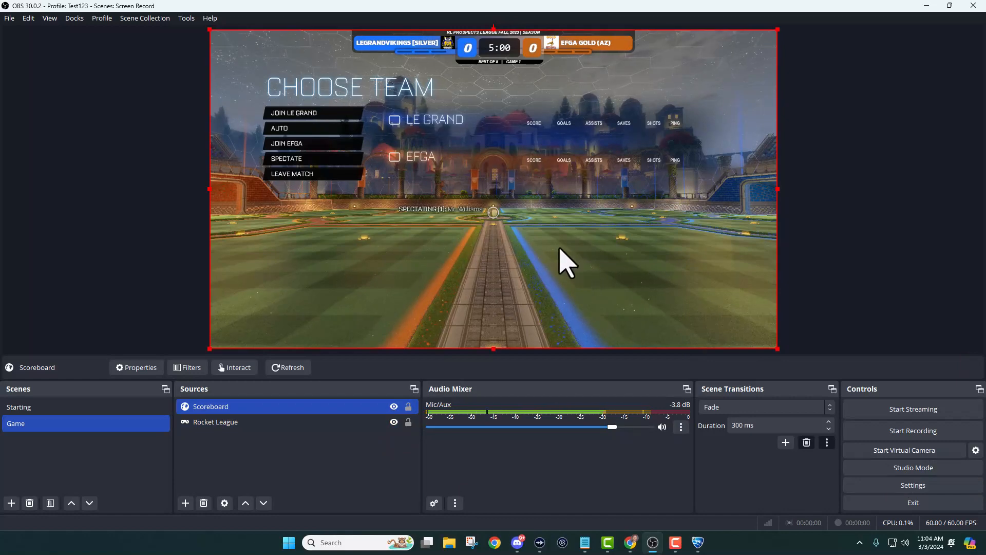
Choose to spectate the match and toggle the Scoreboard overlay's visibility.
{"action": "left_click", "coordinate": [287, 159]}
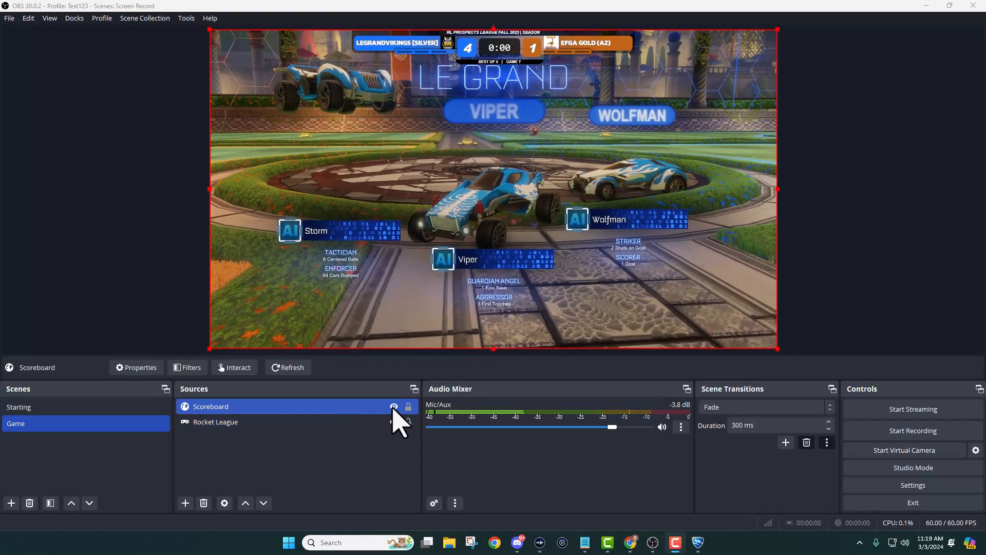
{"action": "left_click", "coordinate": [393, 406]}
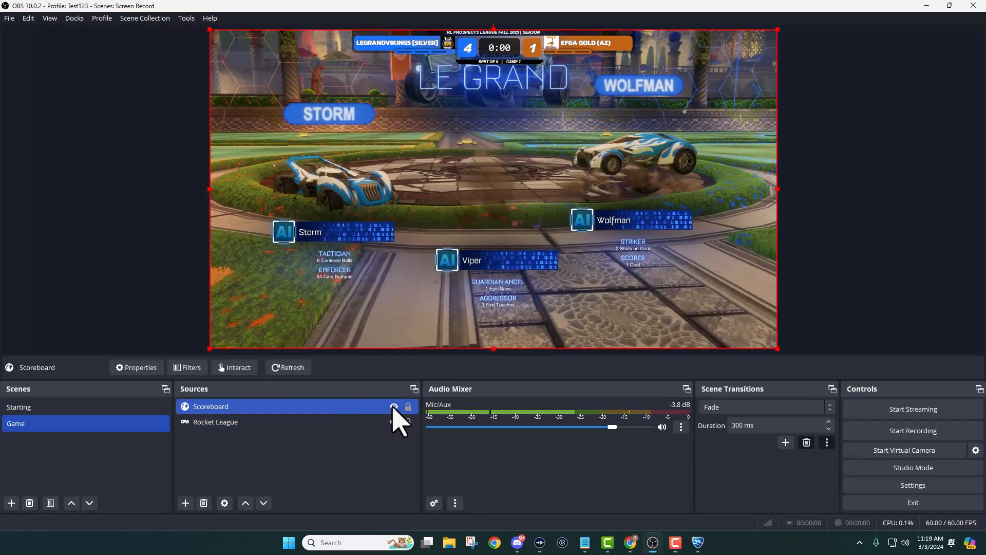
Hide and show the Scoreboard overlay again over the end-of-match results screen to compare.
{"action": "left_click", "coordinate": [394, 407]}
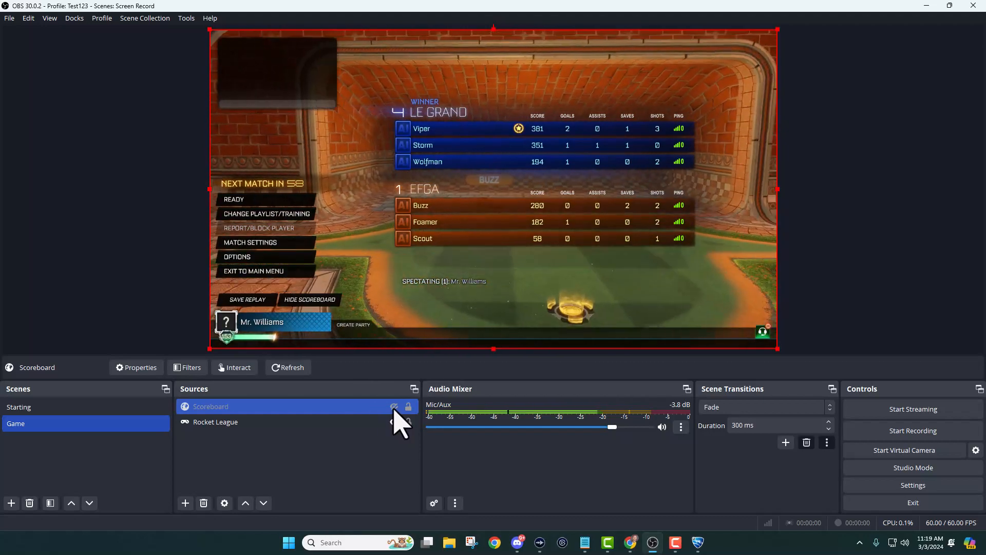
{"action": "left_click", "coordinate": [394, 407]}
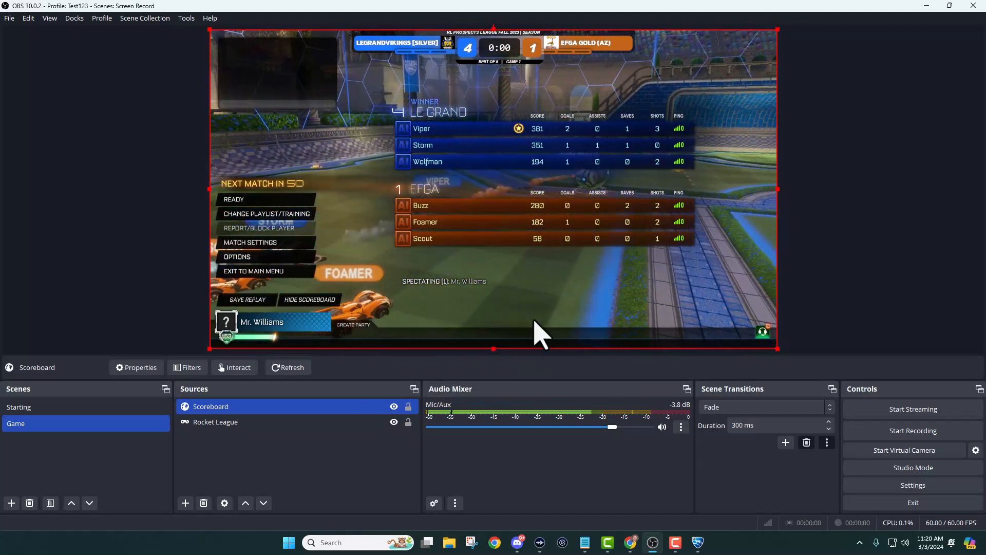
On the league match page, record Game 1 scores of 4 for LeGrandVikings and 1 for EFGA Gold, then return to OBS.
{"action": "mouse_move", "coordinate": [630, 545]}
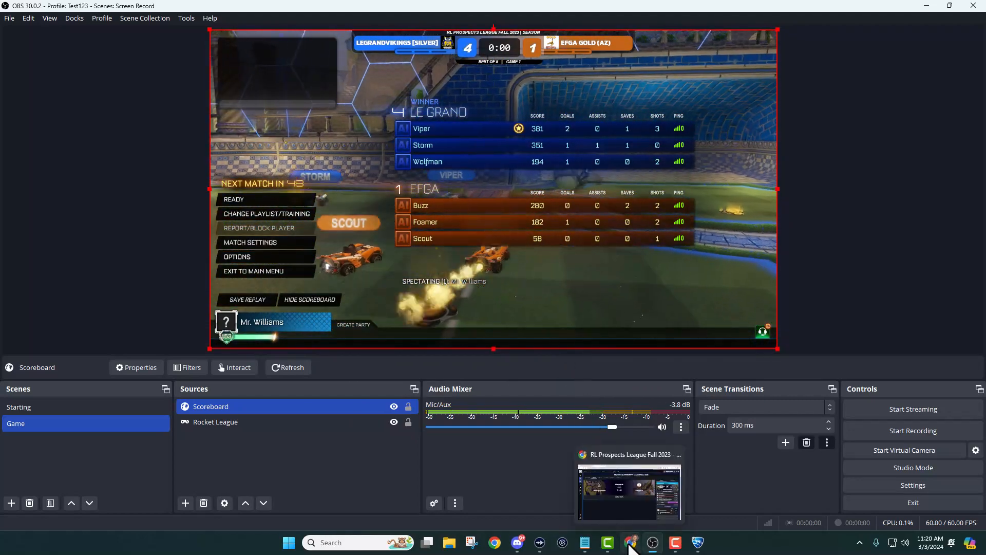
{"action": "left_click", "coordinate": [631, 545]}
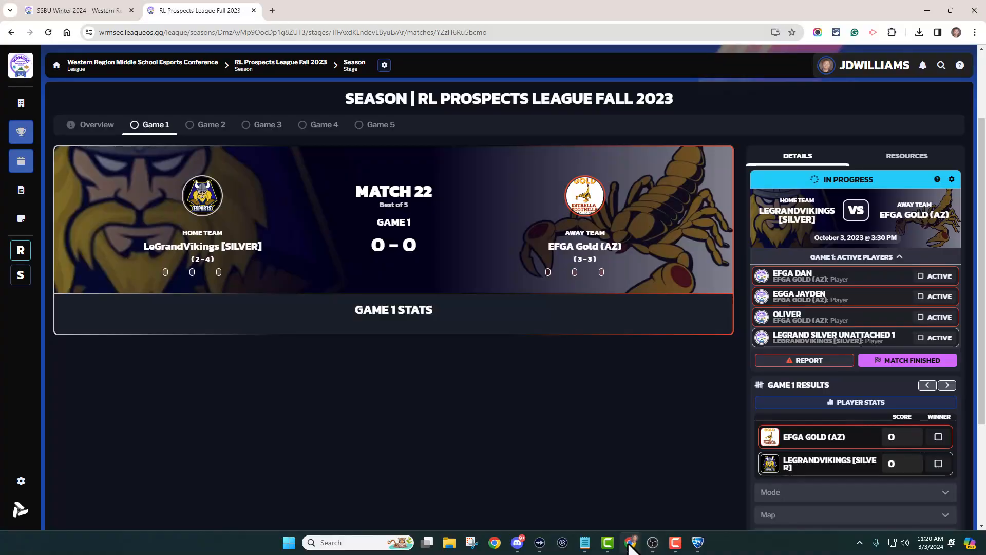
{"action": "scroll", "coordinate": [452, 233], "scroll_direction": "up", "scroll_amount": 1}
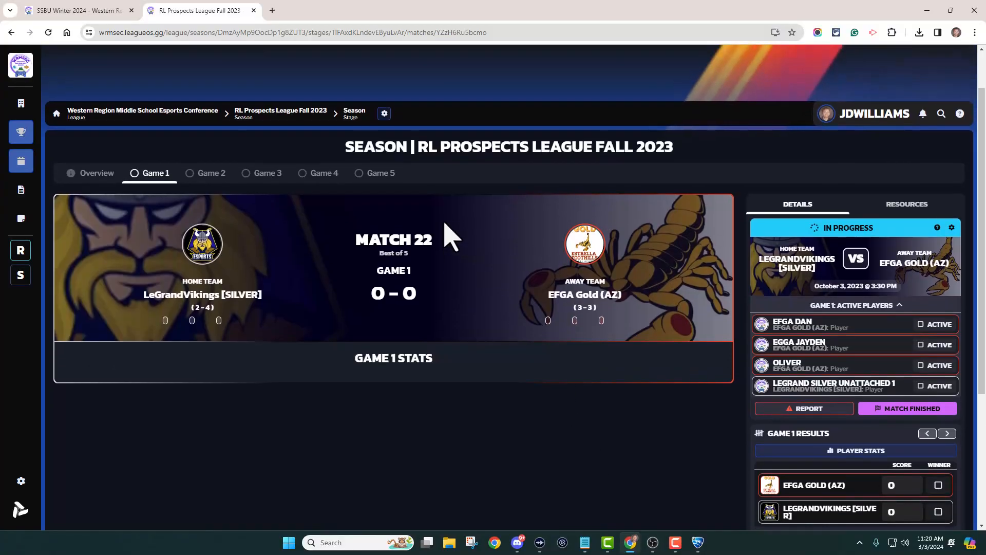
{"action": "scroll", "coordinate": [447, 236], "scroll_direction": "down", "scroll_amount": 1}
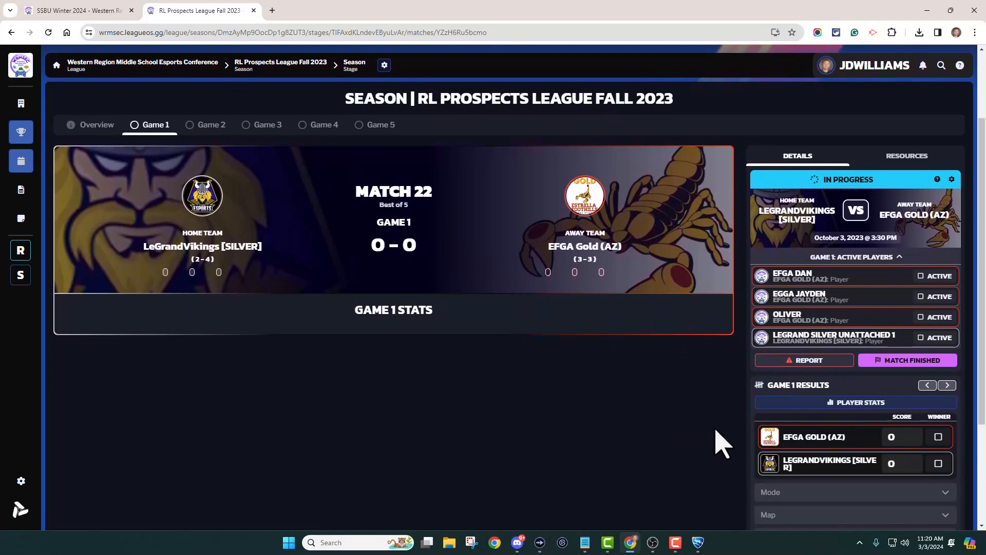
{"action": "left_click", "coordinate": [913, 461]}
{"action": "left_click", "coordinate": [914, 461]}
{"action": "left_click", "coordinate": [914, 461]}
{"action": "left_click", "coordinate": [914, 461]}
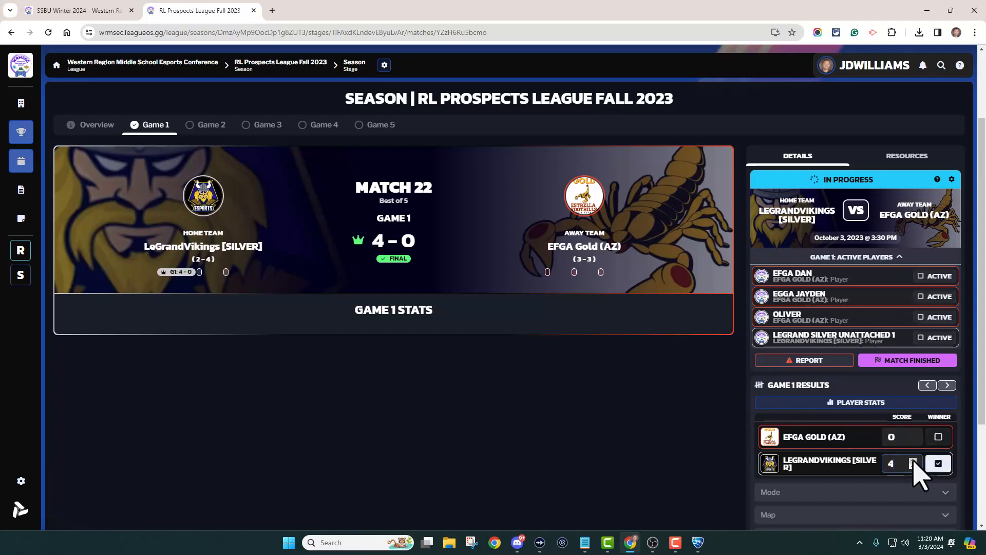
{"action": "left_click", "coordinate": [913, 434]}
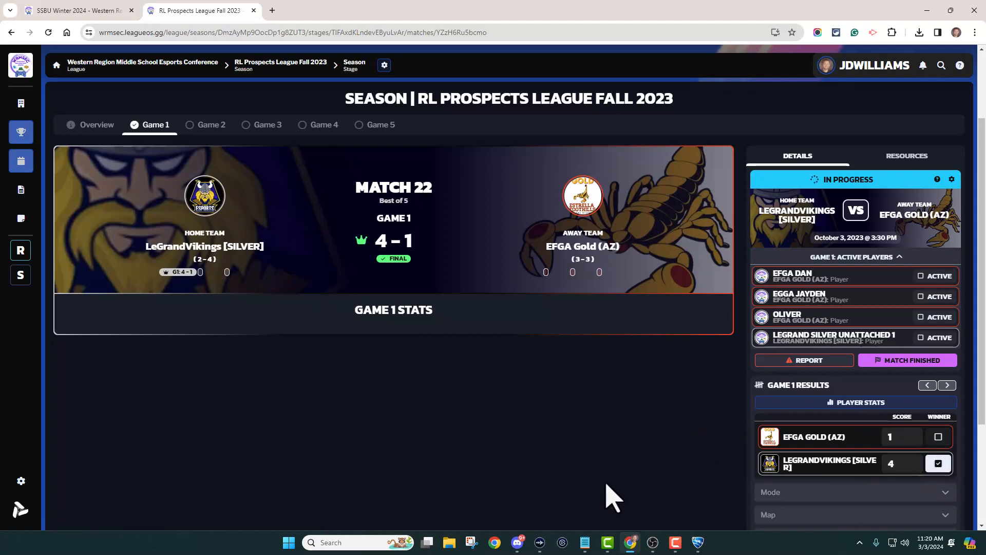
{"action": "left_click", "coordinate": [653, 544]}
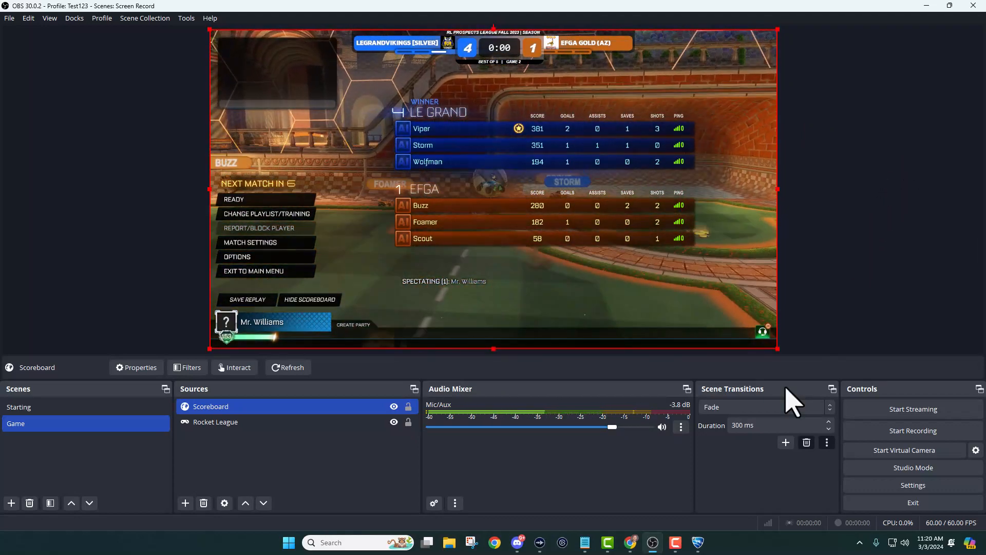
Open the Streaming Overlays help article from the match resources and read its Rocket League requirements.
{"action": "left_click", "coordinate": [631, 540]}
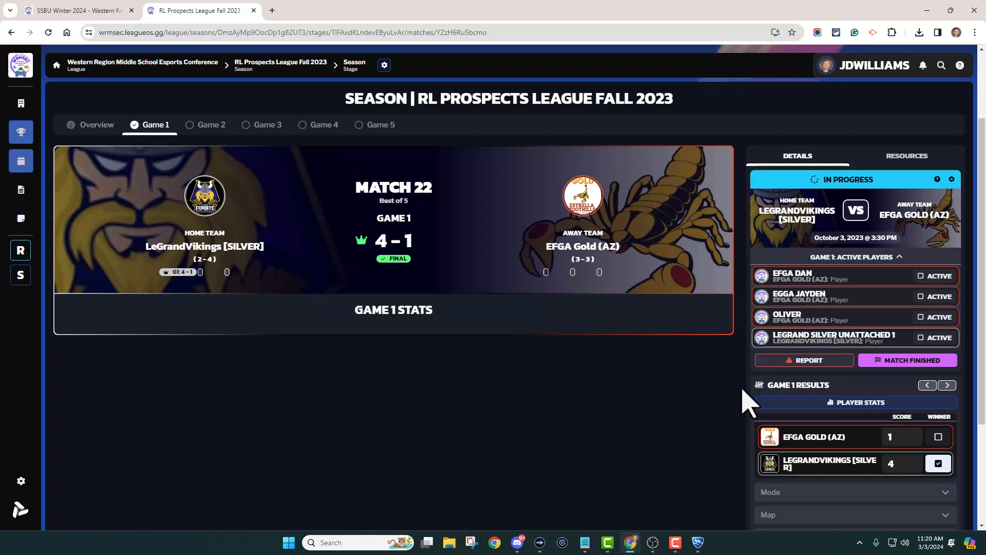
{"action": "left_click", "coordinate": [915, 157]}
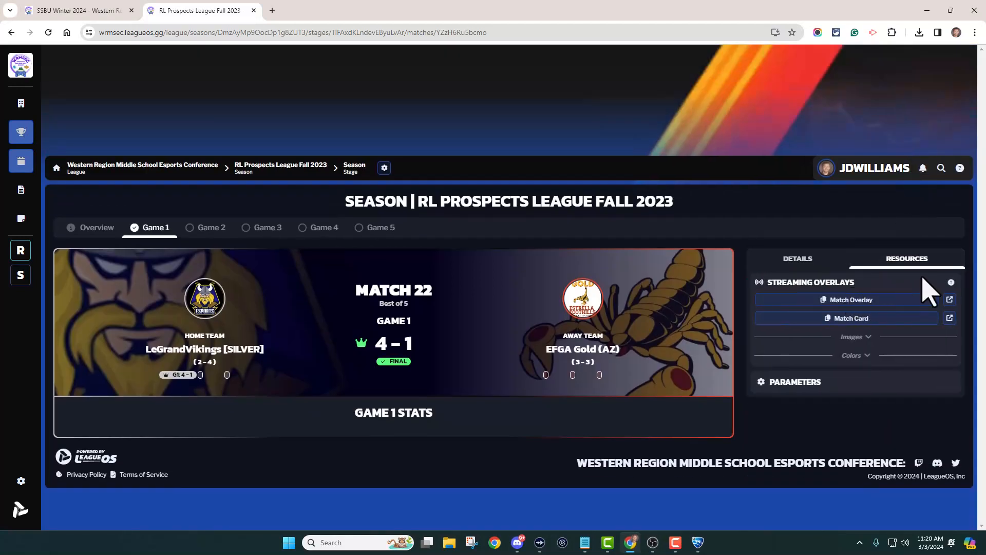
{"action": "left_click", "coordinate": [951, 283]}
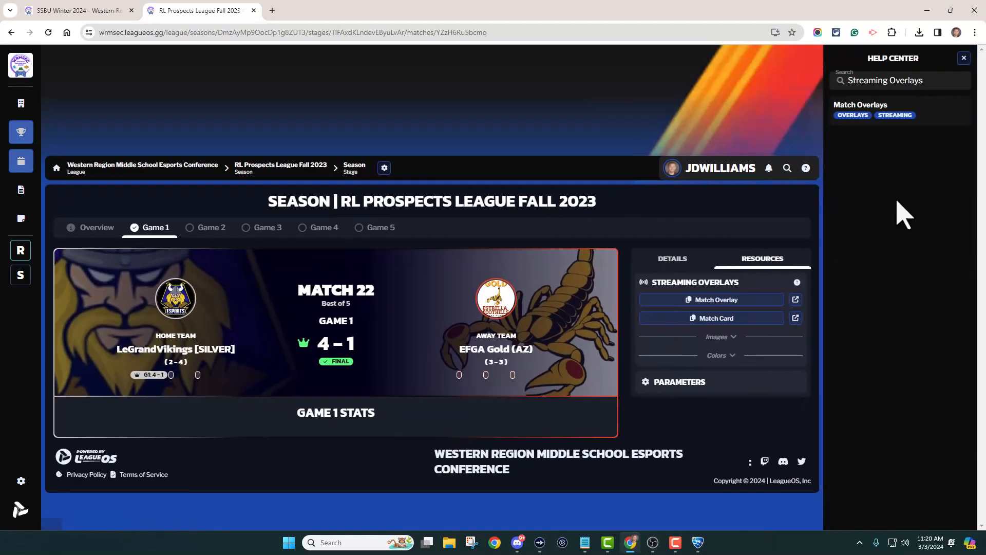
{"action": "left_click", "coordinate": [863, 108]}
{"action": "scroll", "coordinate": [799, 298], "scroll_direction": "down", "scroll_amount": 8}
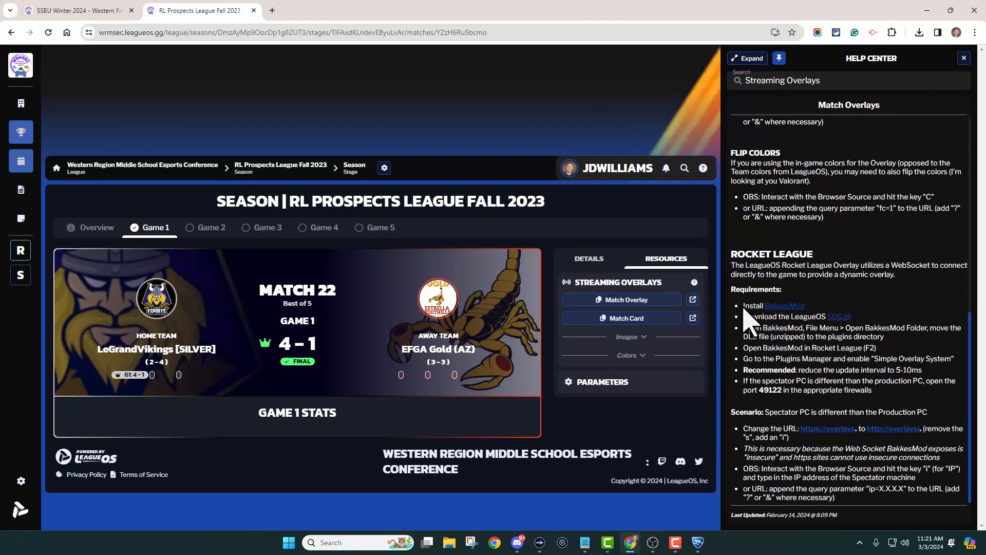
{"action": "left_click_drag", "start_coordinate": [745, 305], "coordinate": [956, 359]}
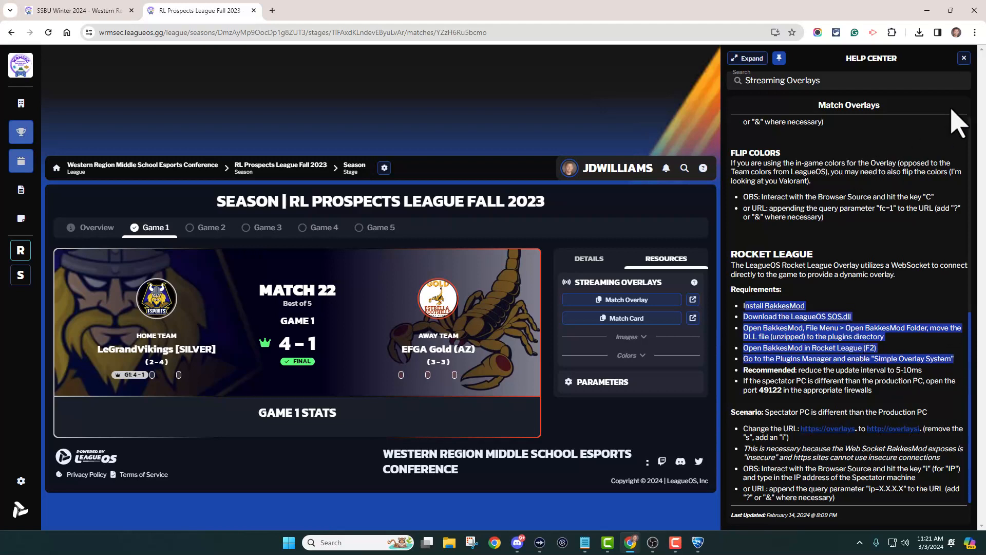
{"action": "left_click", "coordinate": [965, 58]}
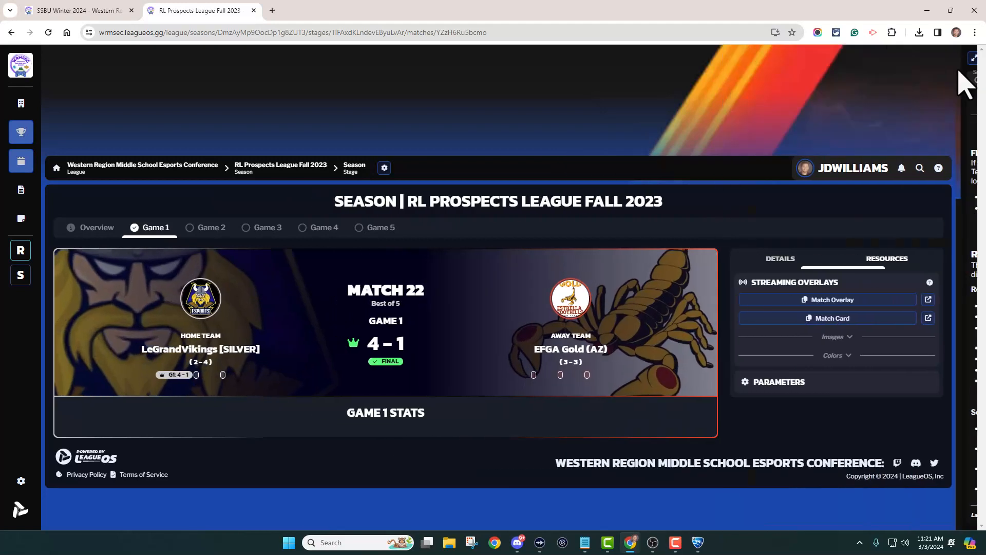
Copy the Match Card and Match Overlay links from the match's streaming overlays resources.
{"action": "left_click", "coordinate": [858, 323]}
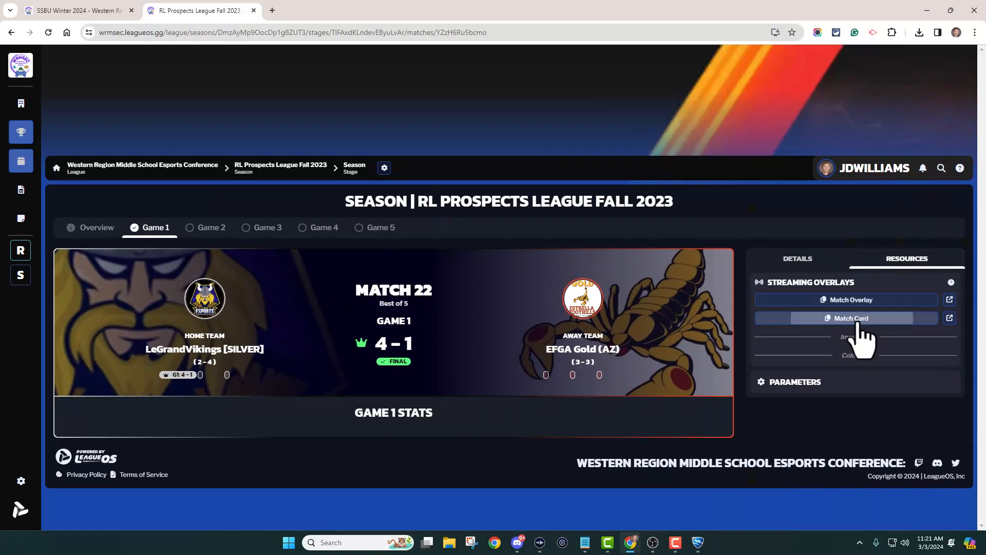
{"action": "left_click", "coordinate": [857, 302]}
Preview the Starting scene with its match card, then switch back to the Game scene.
{"action": "left_click", "coordinate": [653, 542]}
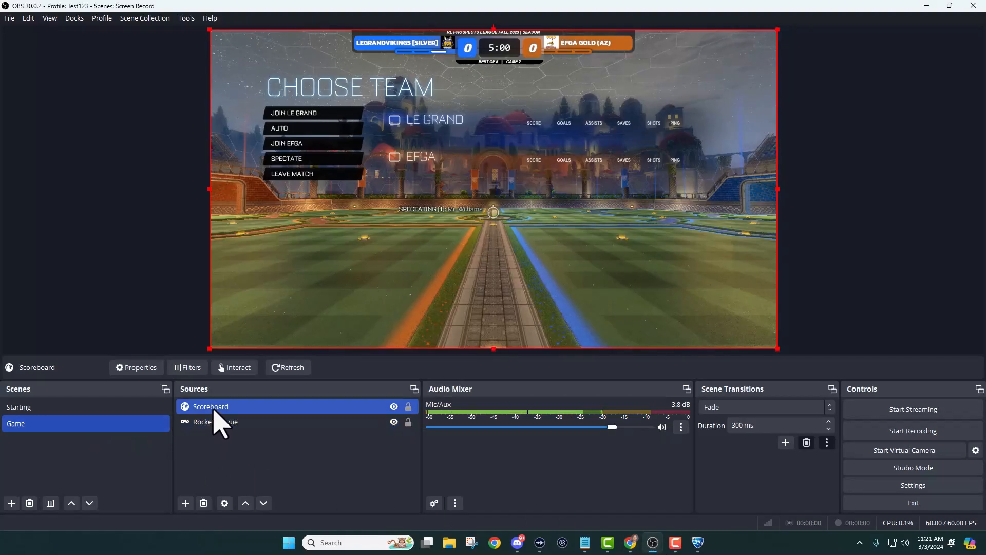
{"action": "left_click", "coordinate": [70, 408]}
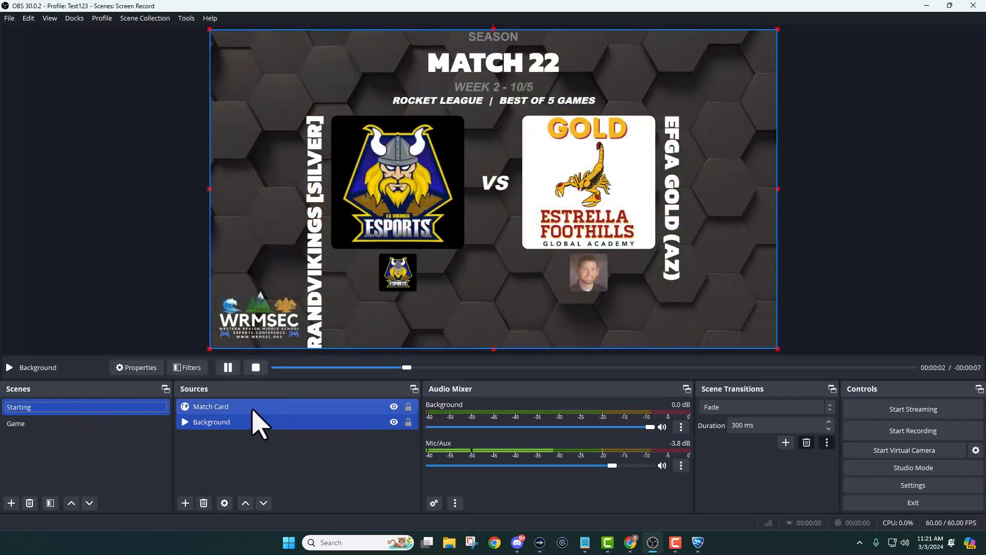
{"action": "left_click", "coordinate": [84, 424]}
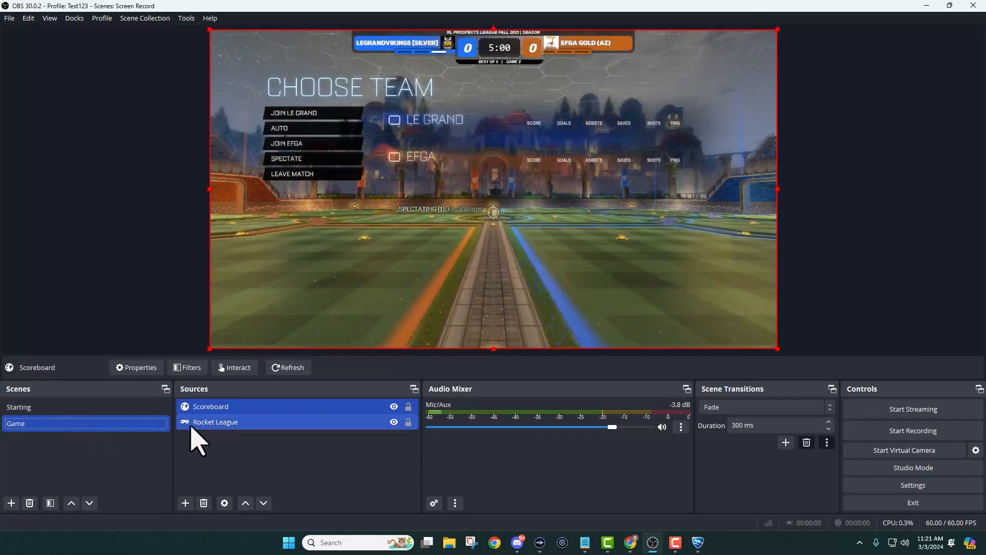